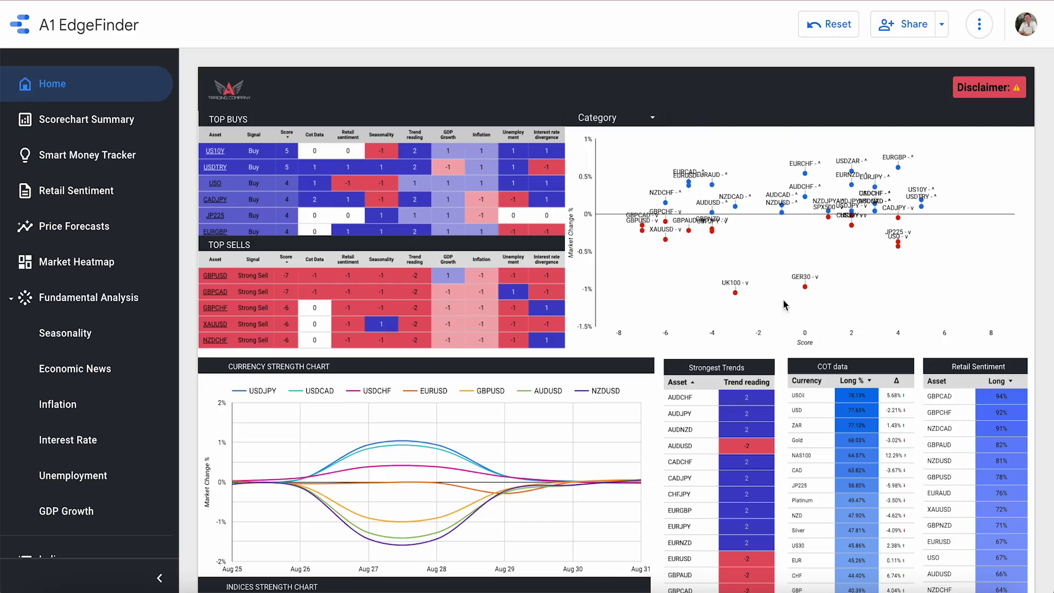
- Collapse the Fundamental Analysis section in the sidebar, then expand it again
scroll(191, 463, down, 2)
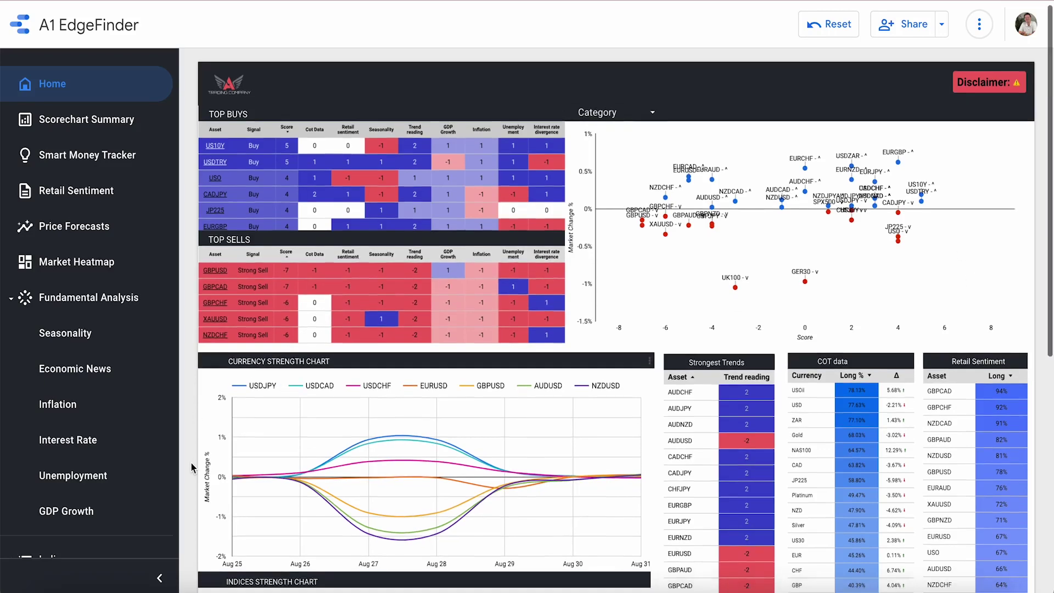
scroll(191, 463, up, 2)
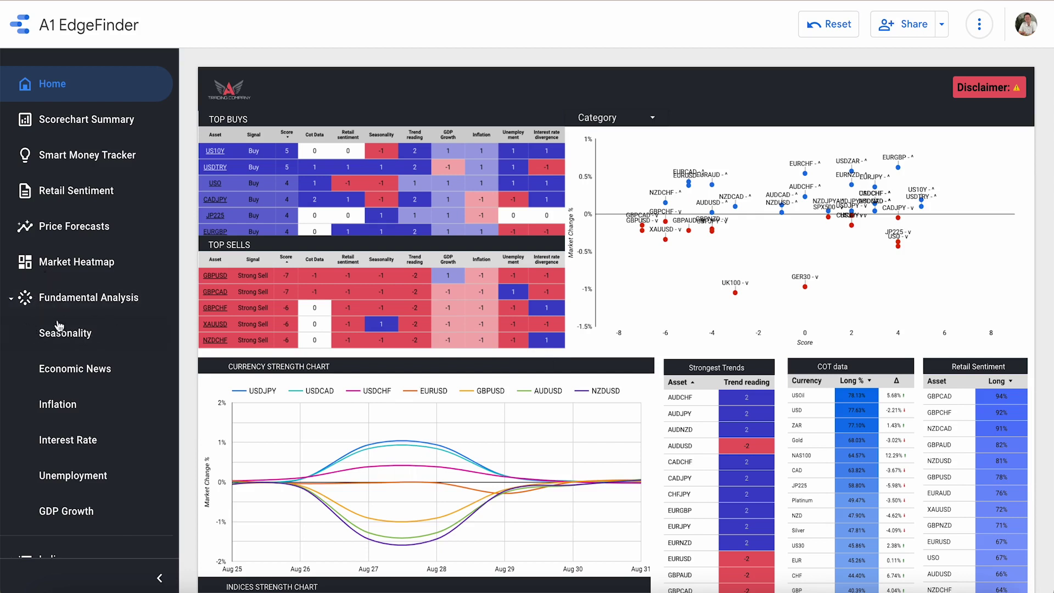
click(14, 304)
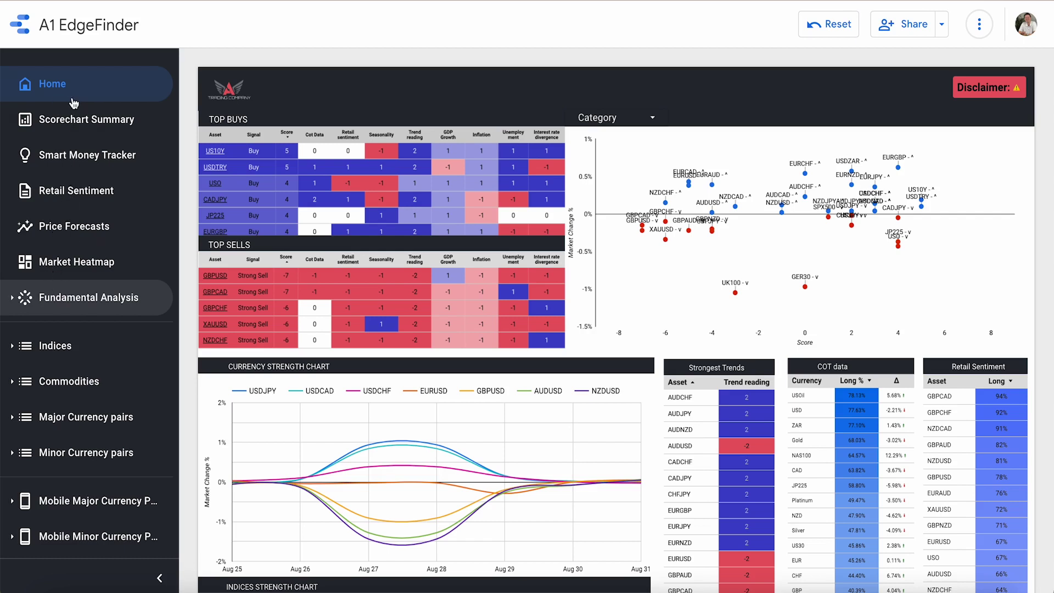
click(61, 308)
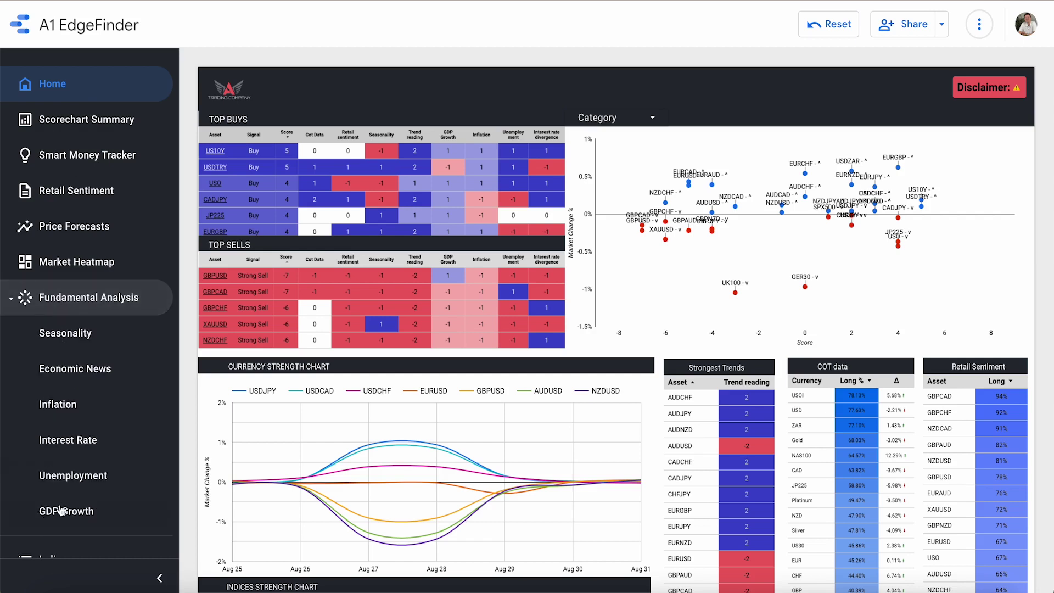
- On the Seasonality page, change the charted asset from USO to XAUUSD
click(58, 340)
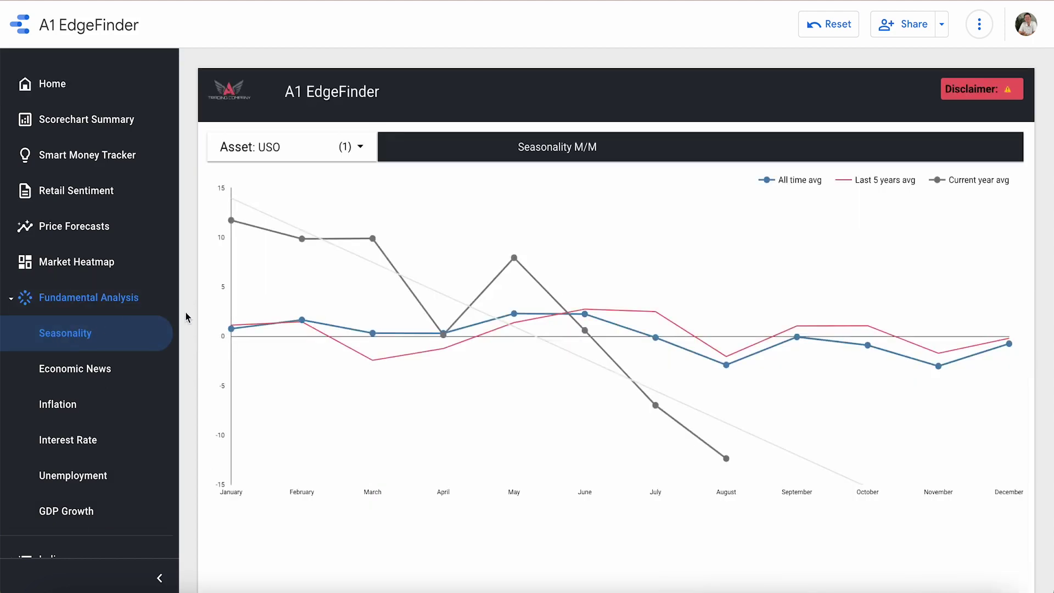
click(290, 147)
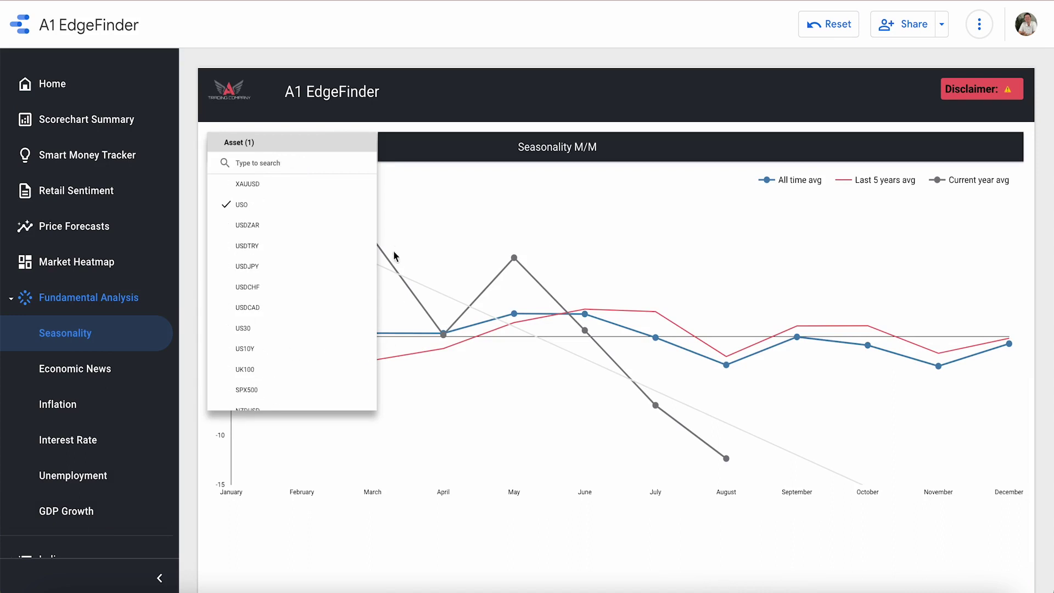
click(250, 185)
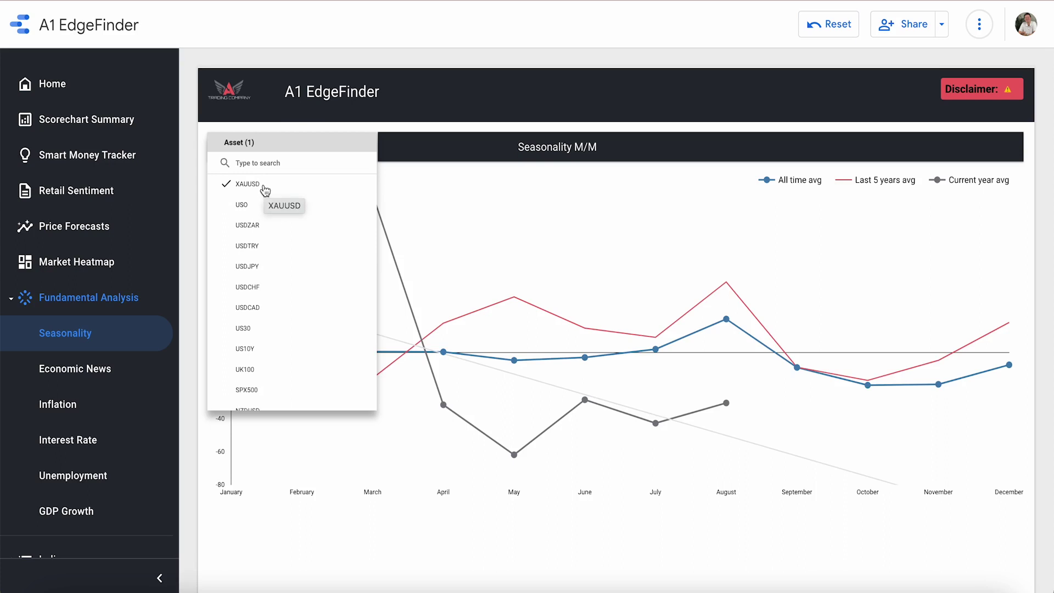
scroll(262, 338, down, 1)
scroll(262, 338, up, 1)
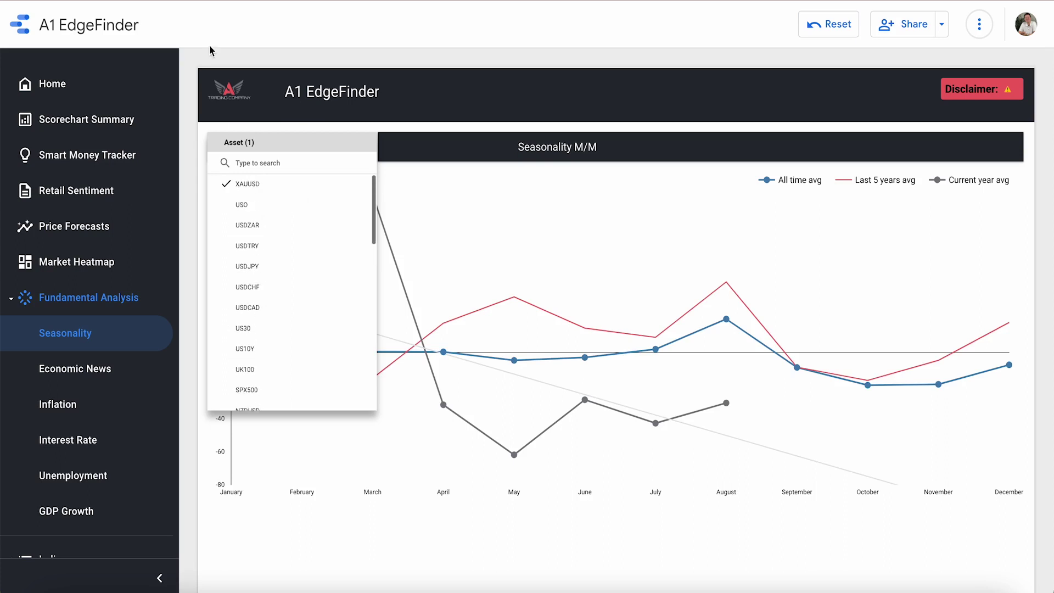
click(195, 105)
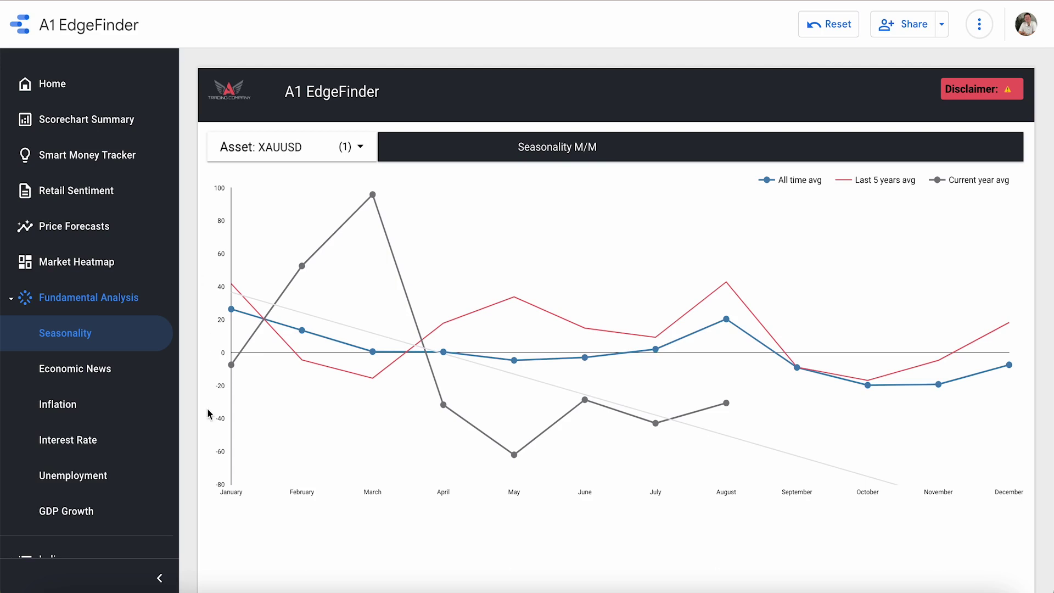
mouse_move(244, 376)
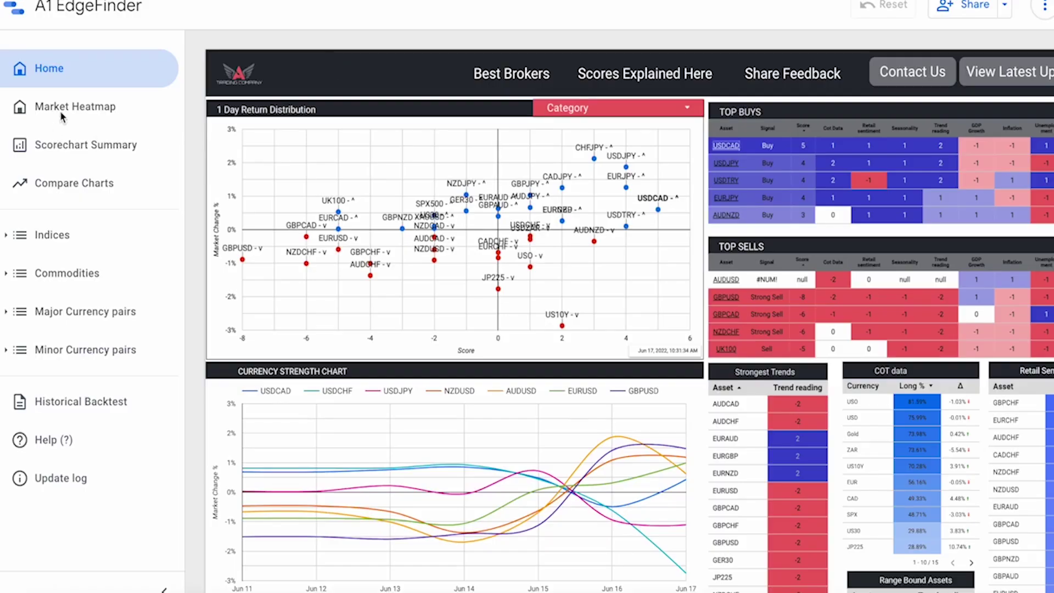
- Go to the Market Heatmap page and look down its Scorechart Summary table
click(52, 108)
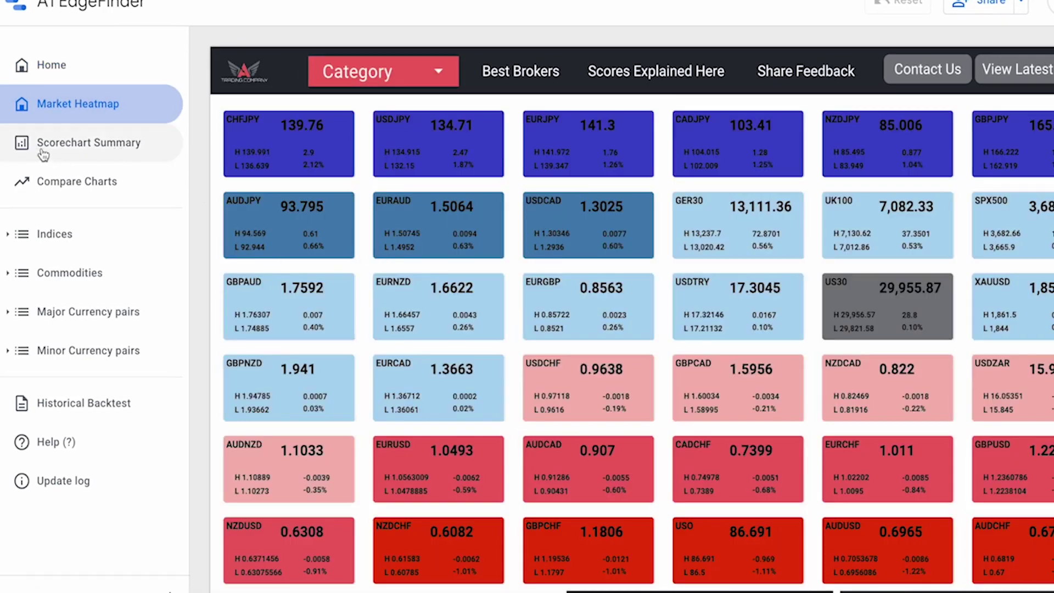
click(130, 156)
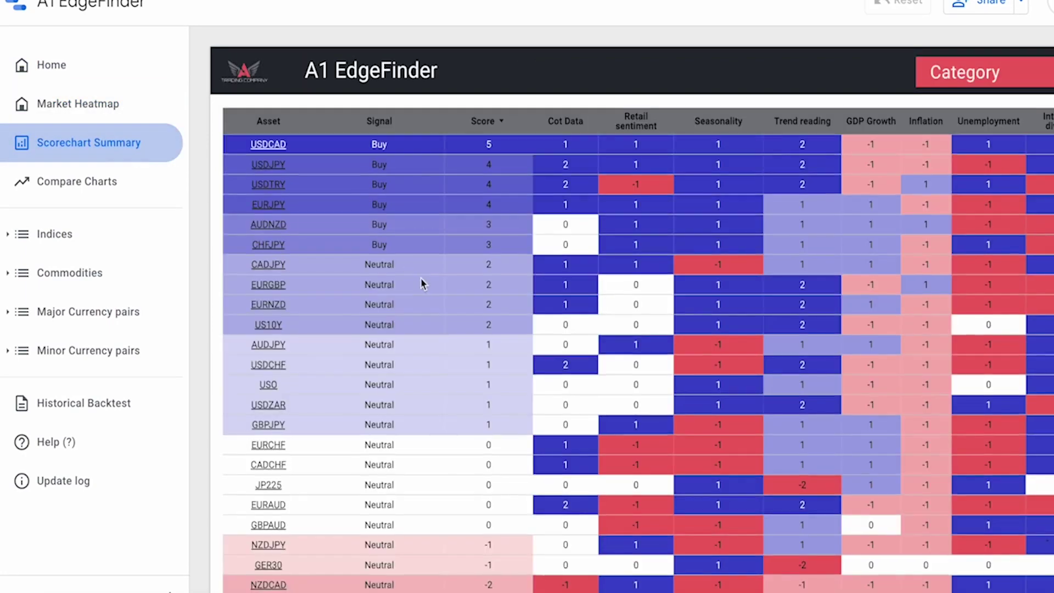
scroll(560, 271, down, 1)
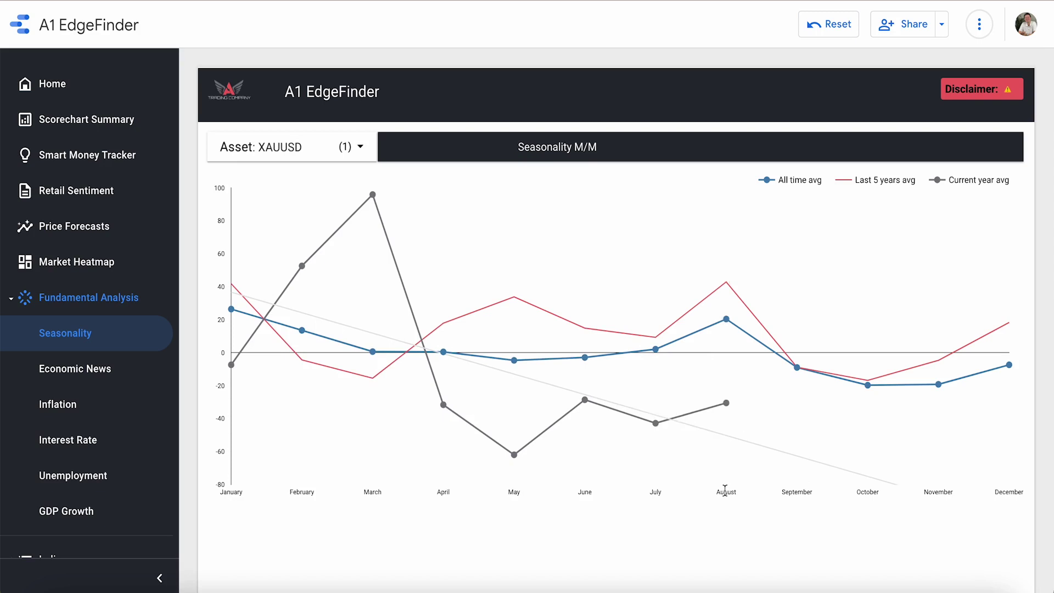
- Read the XAUUSD chart: September averages about -9, December's last-5-years average is 18.35
mouse_move(796, 367)
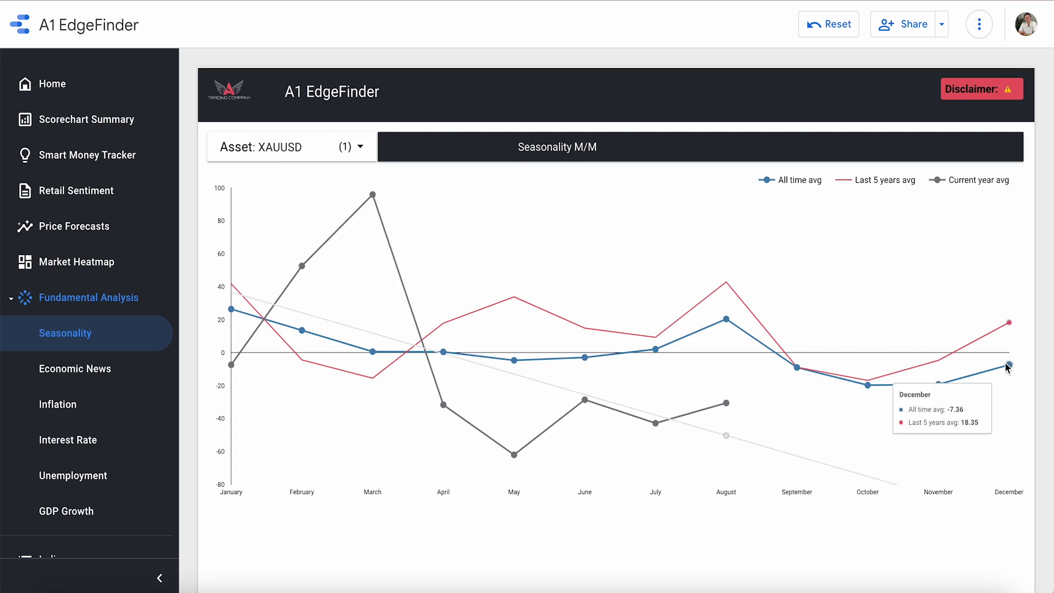
click(283, 149)
scroll(268, 326, down, 2)
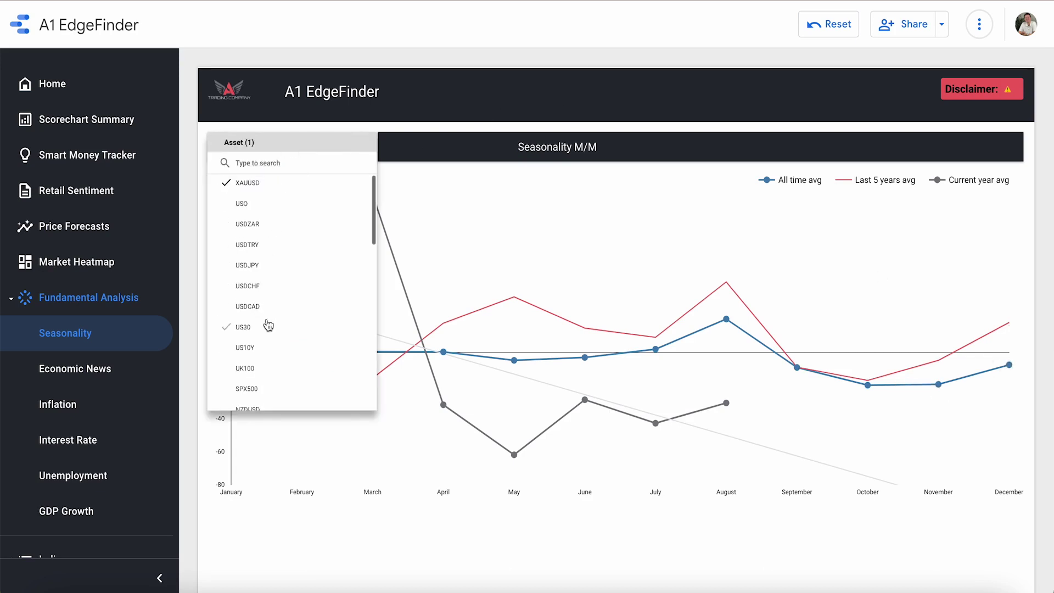
scroll(268, 325, up, 3)
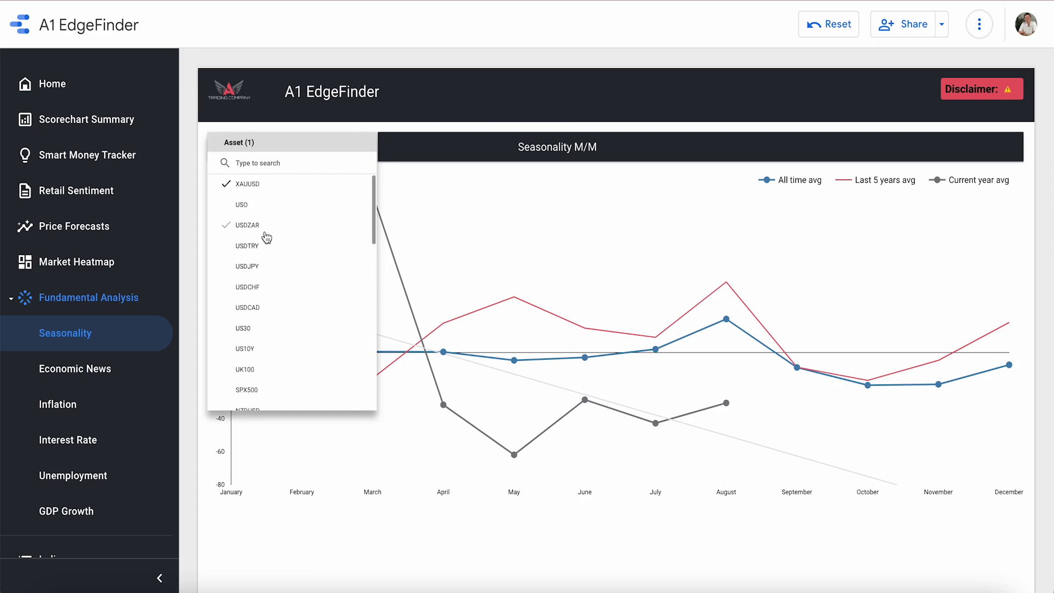
click(241, 211)
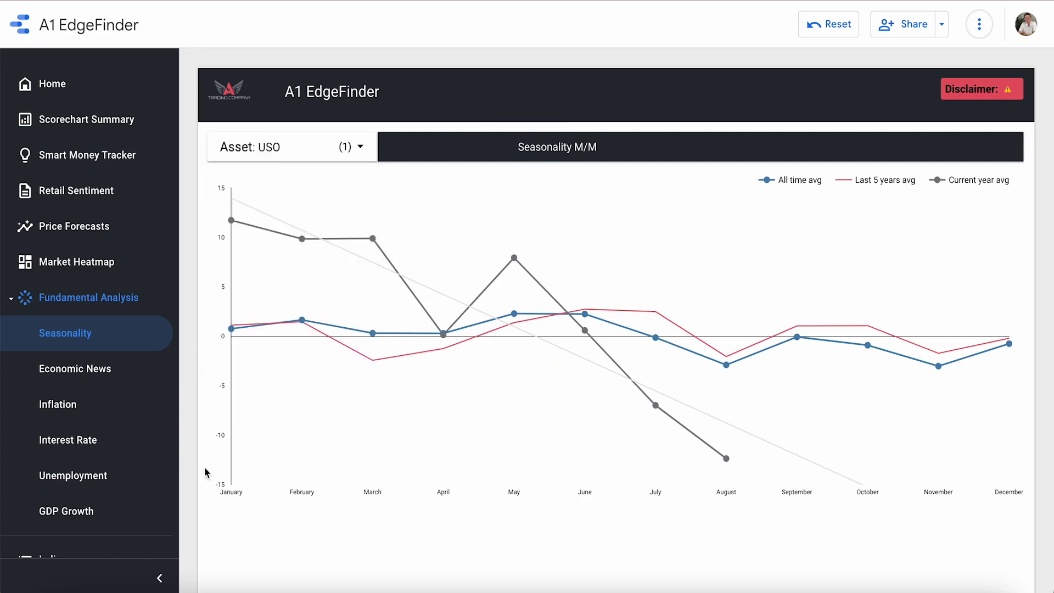
mouse_move(236, 335)
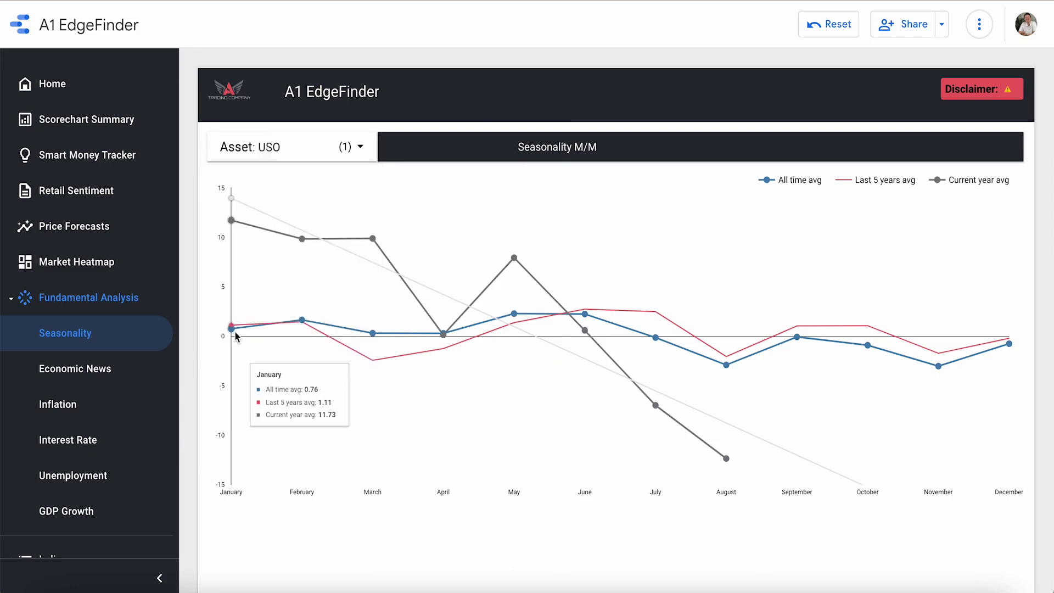
mouse_move(364, 332)
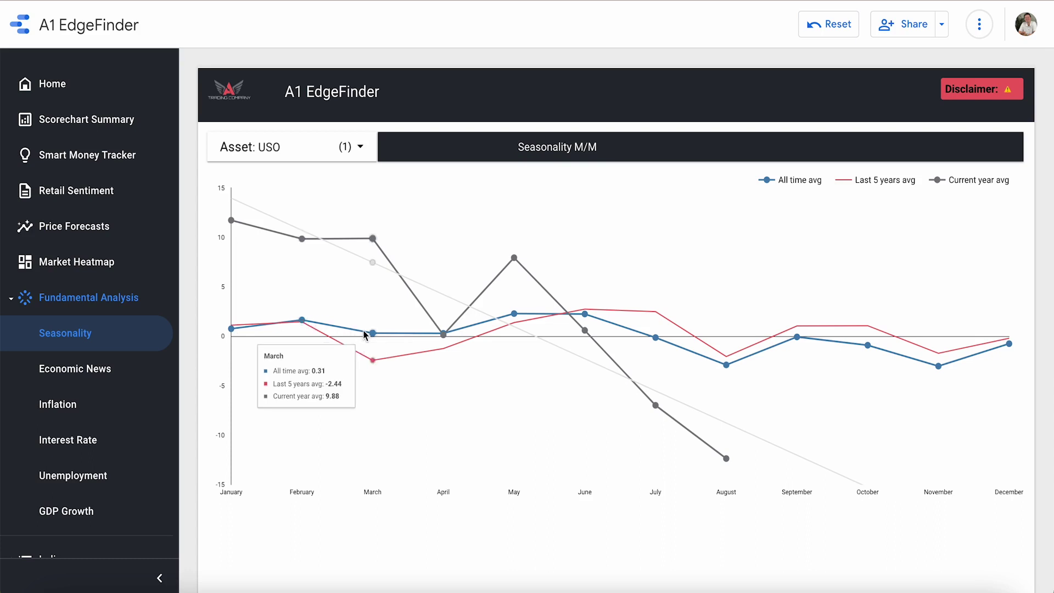
mouse_move(434, 336)
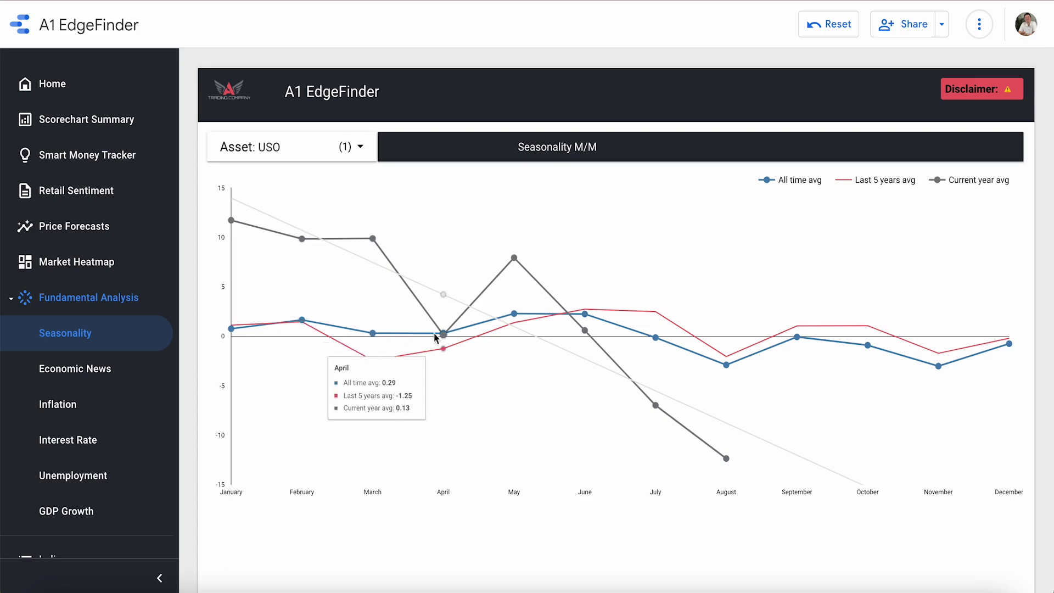
mouse_move(573, 329)
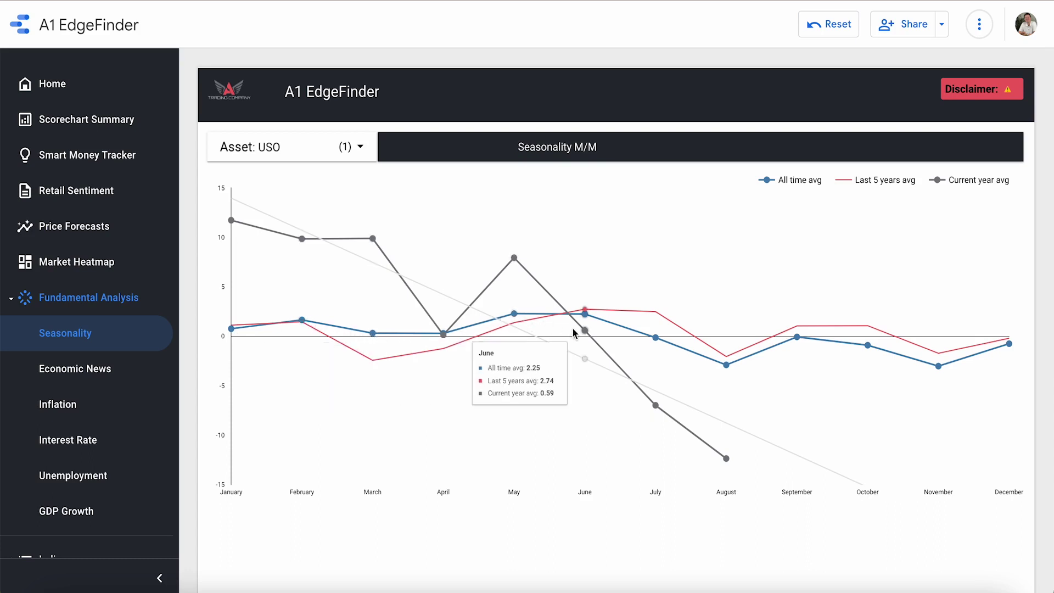
mouse_move(644, 339)
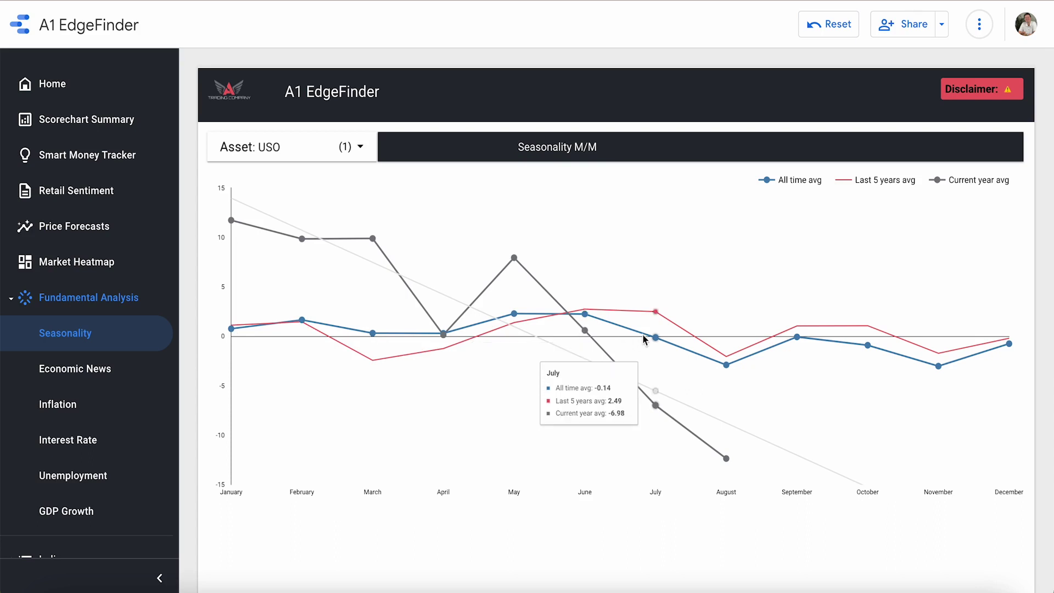
mouse_move(724, 365)
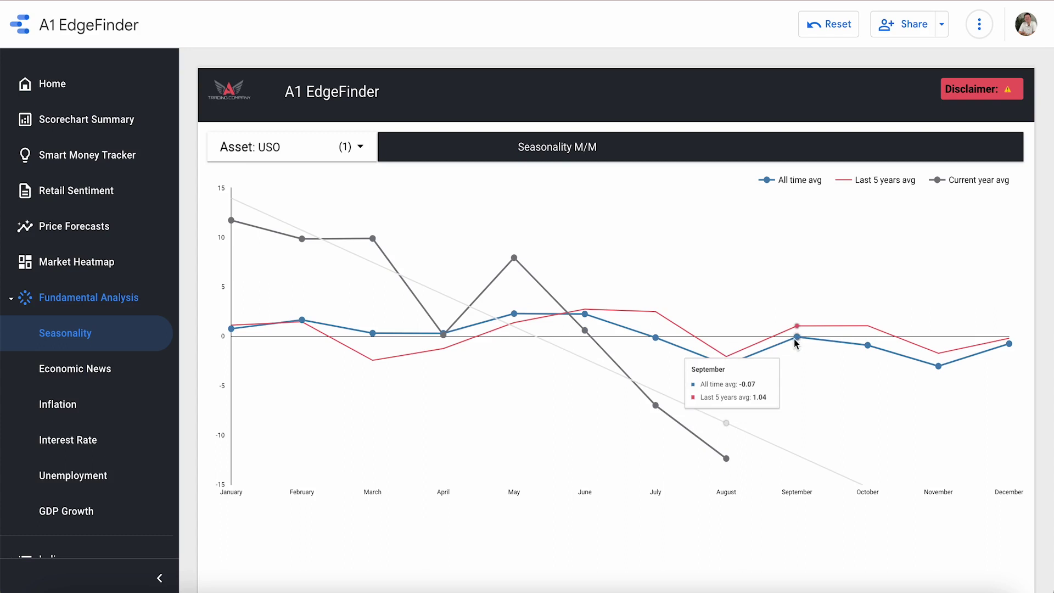
mouse_move(797, 339)
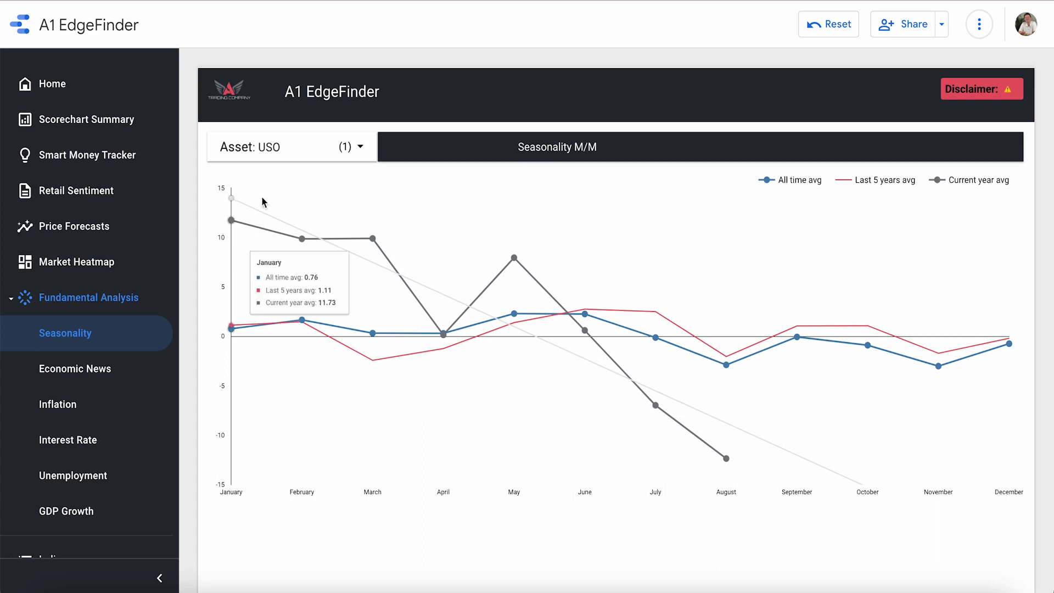
mouse_move(385, 253)
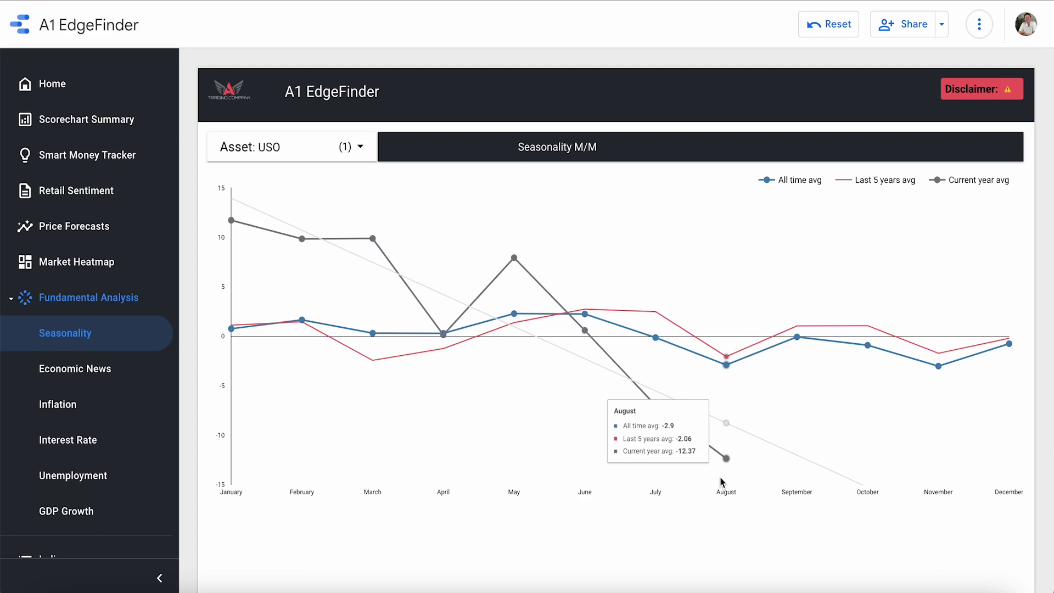
mouse_move(738, 481)
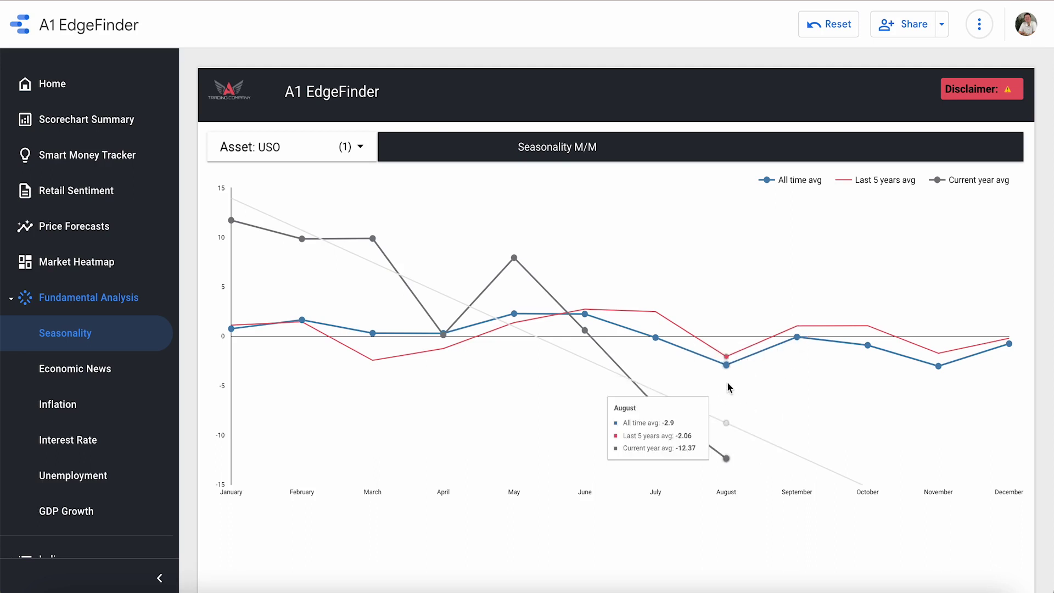
mouse_move(772, 361)
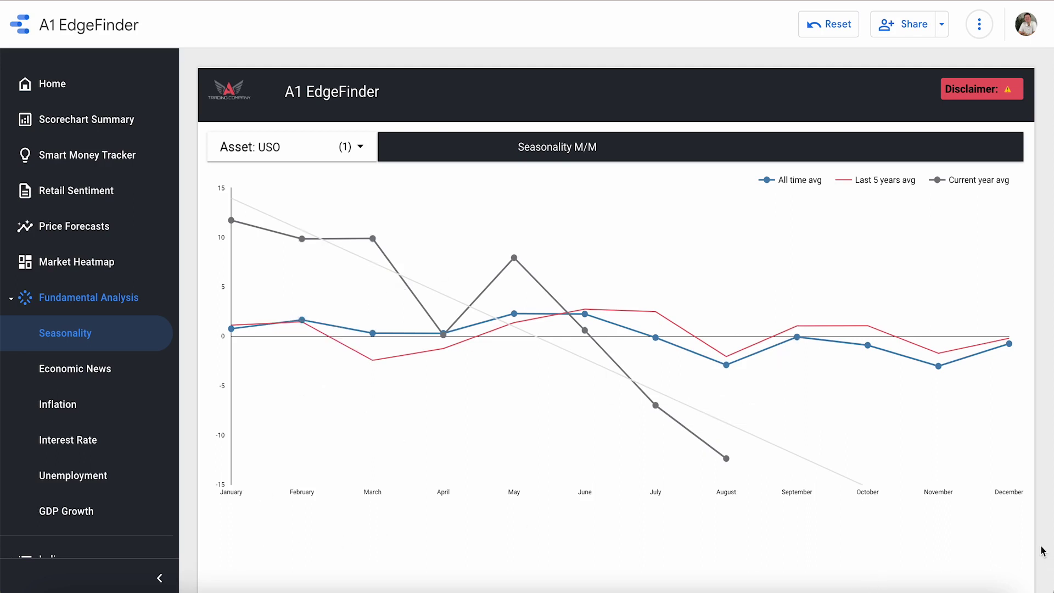
mouse_move(698, 468)
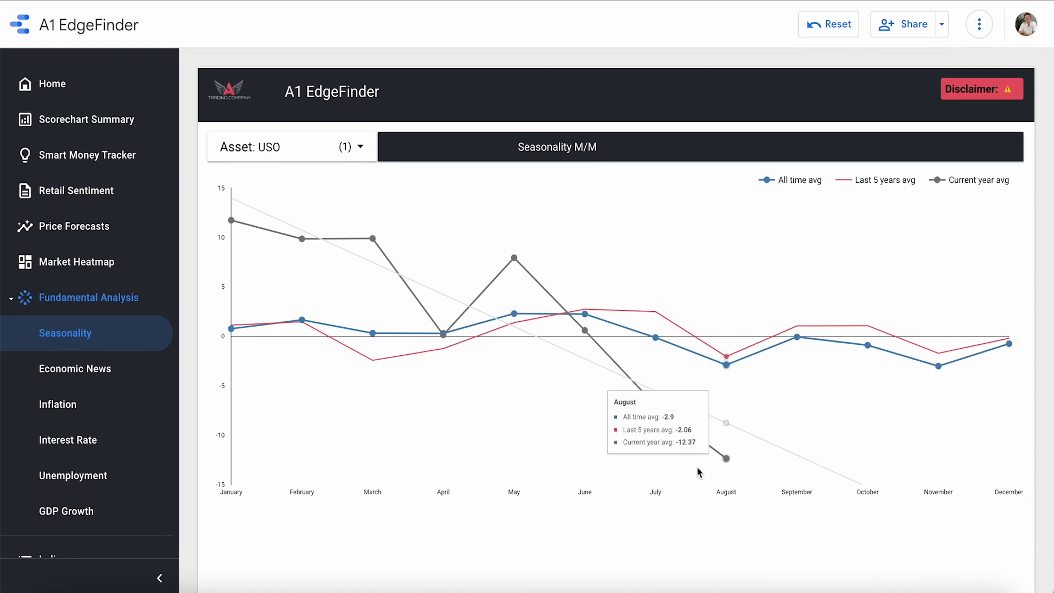
mouse_move(820, 391)
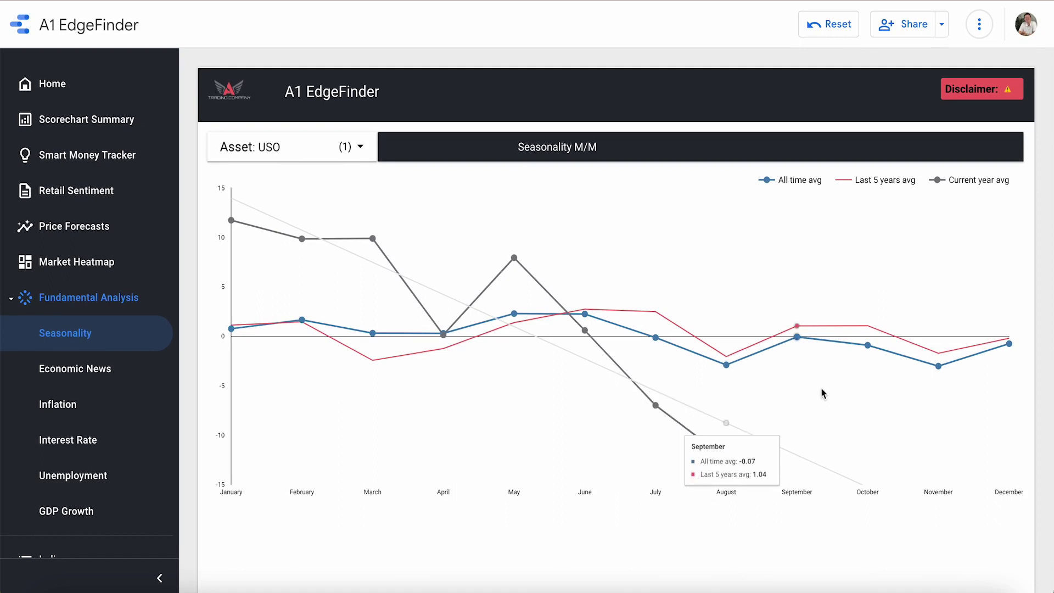
click(285, 146)
- Load XAUUSD in the Seasonality M/M chart and check its monthly data points
click(256, 186)
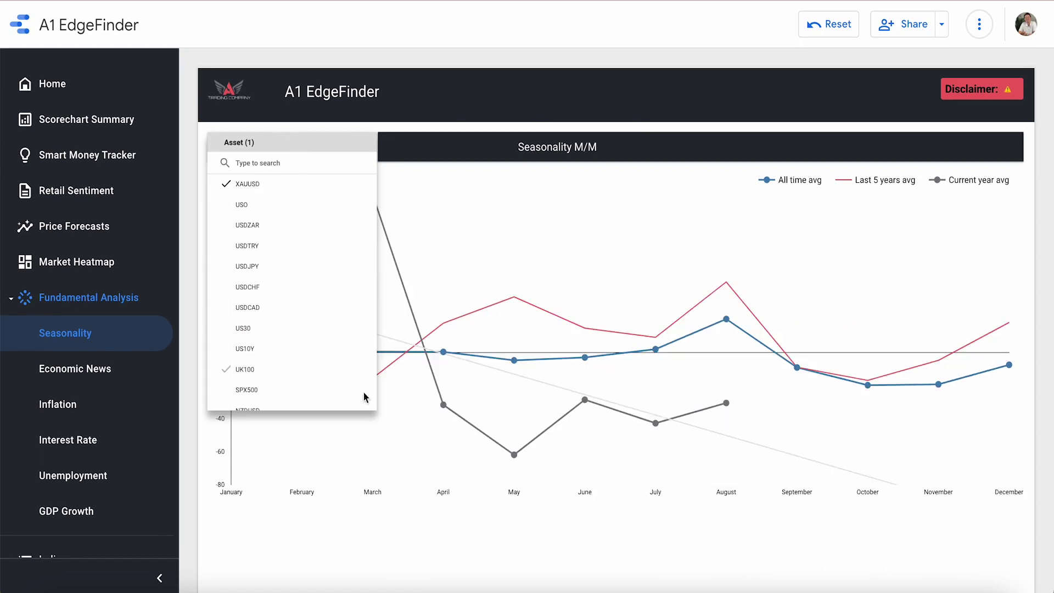
click(388, 533)
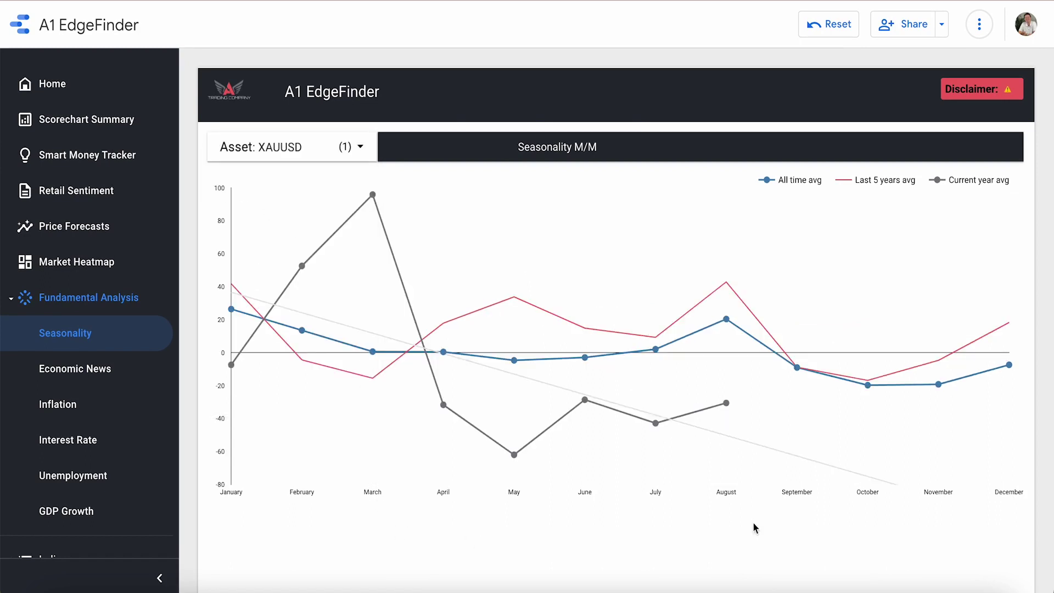
mouse_move(745, 428)
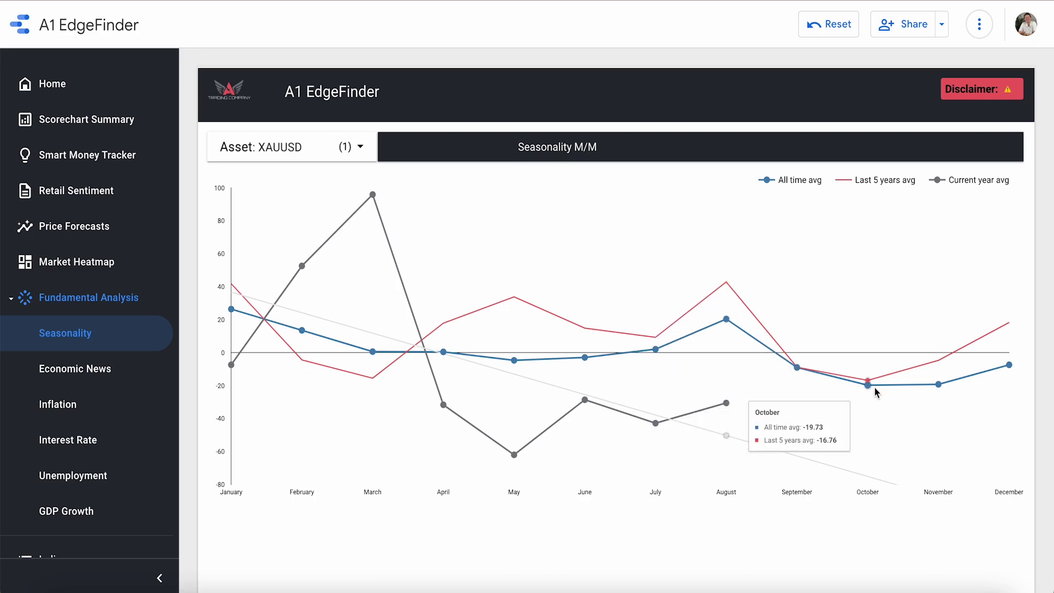
mouse_move(875, 404)
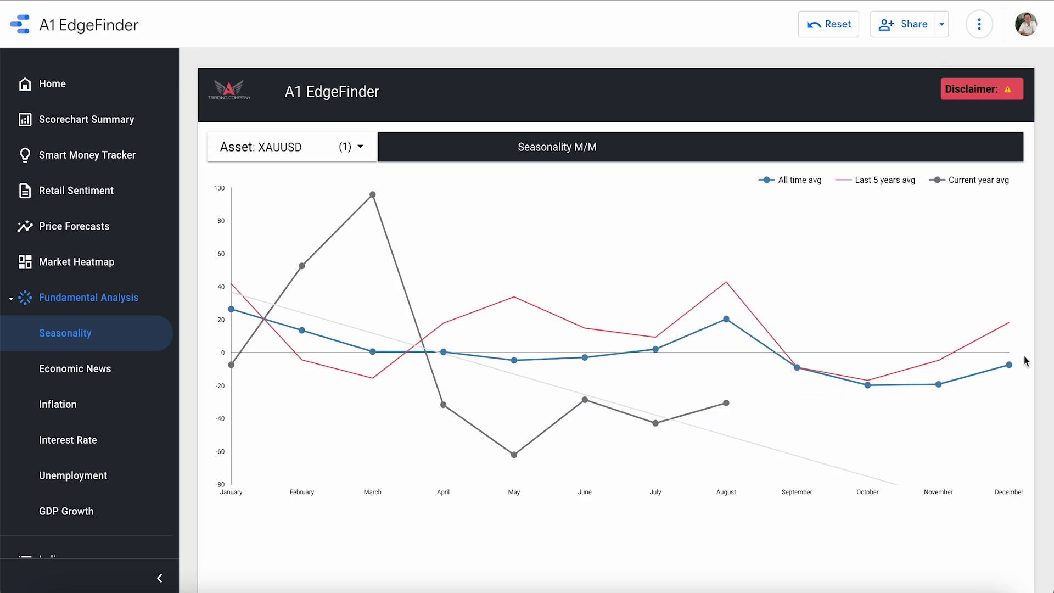
mouse_move(1008, 365)
mouse_move(751, 312)
mouse_move(800, 372)
- Switch the chart asset to EURNZD, whose current-year average falls to about -0.02 by August
mouse_move(345, 197)
click(310, 146)
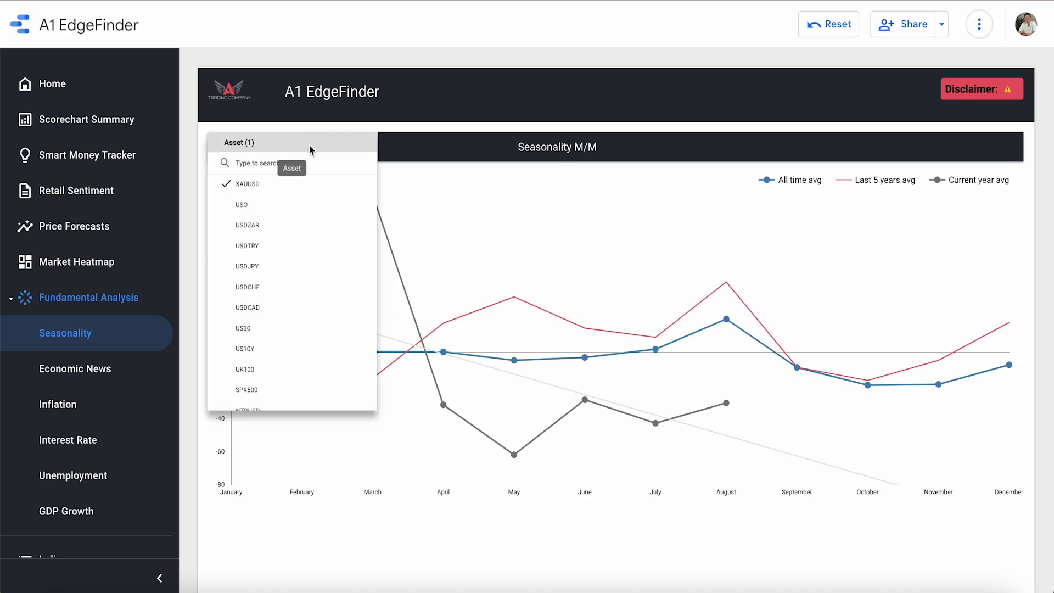
scroll(316, 291, down, 3)
scroll(316, 291, down, 3)
click(316, 285)
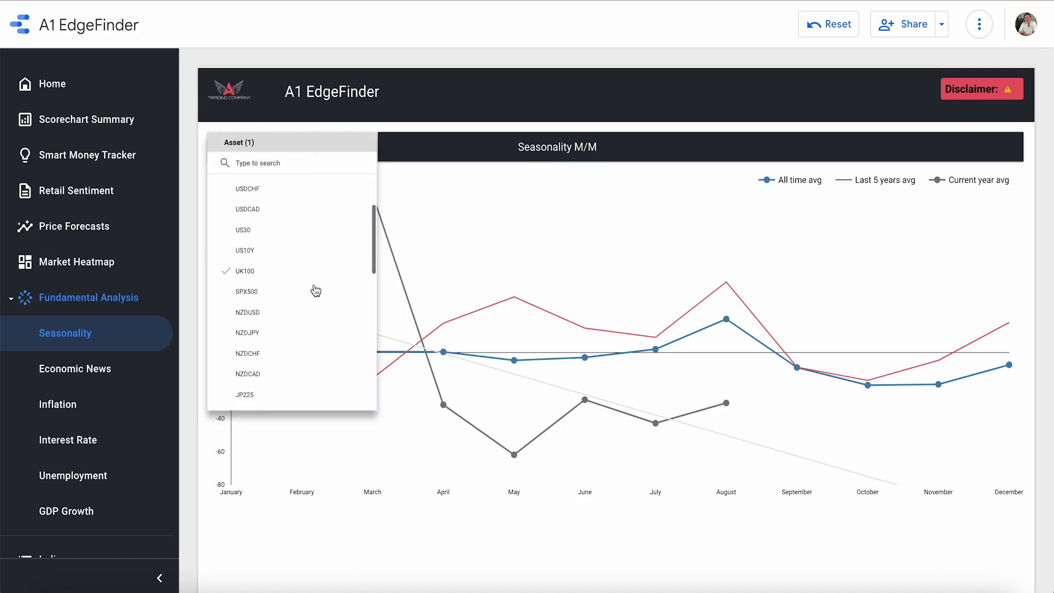
scroll(316, 290, down, 5)
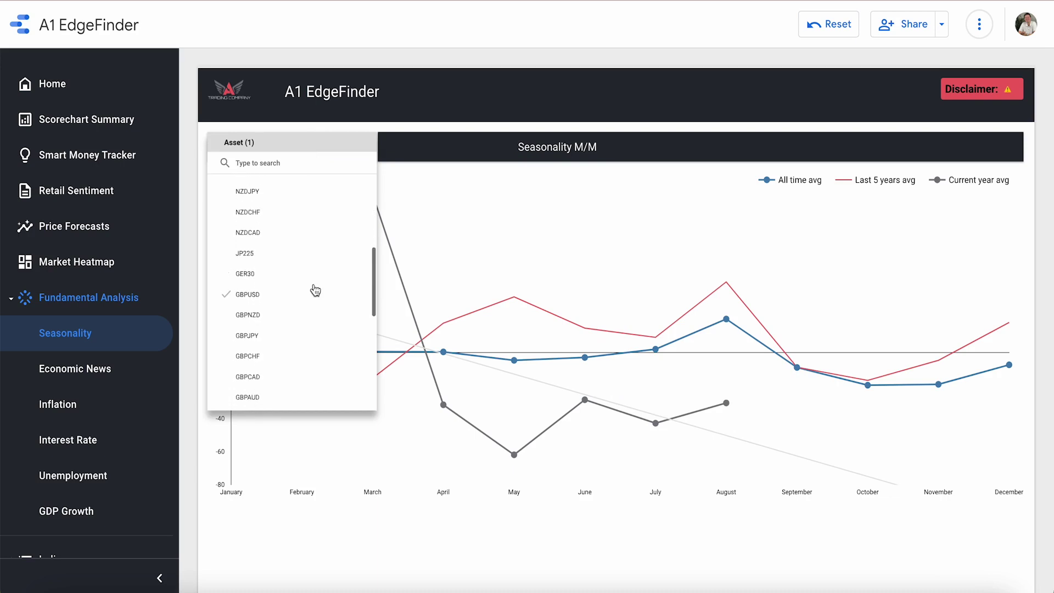
scroll(271, 394, down, 3)
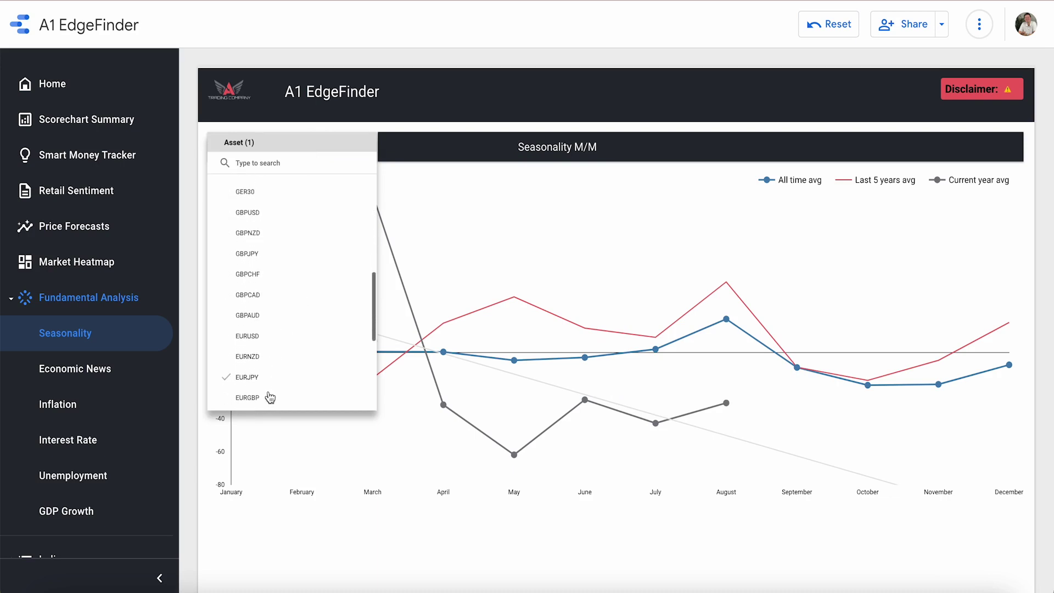
click(249, 357)
click(245, 499)
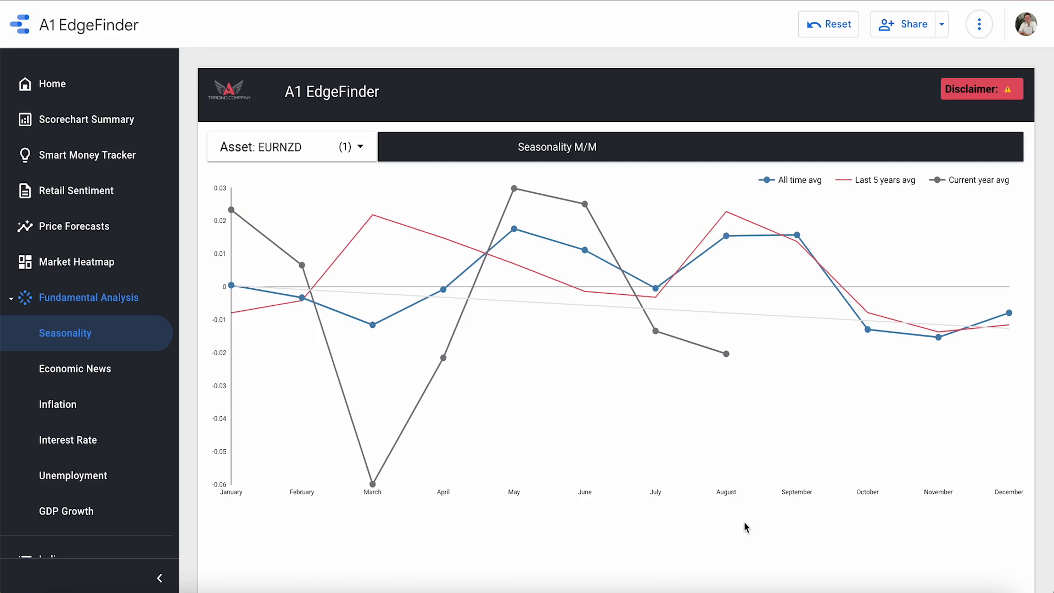
mouse_move(748, 312)
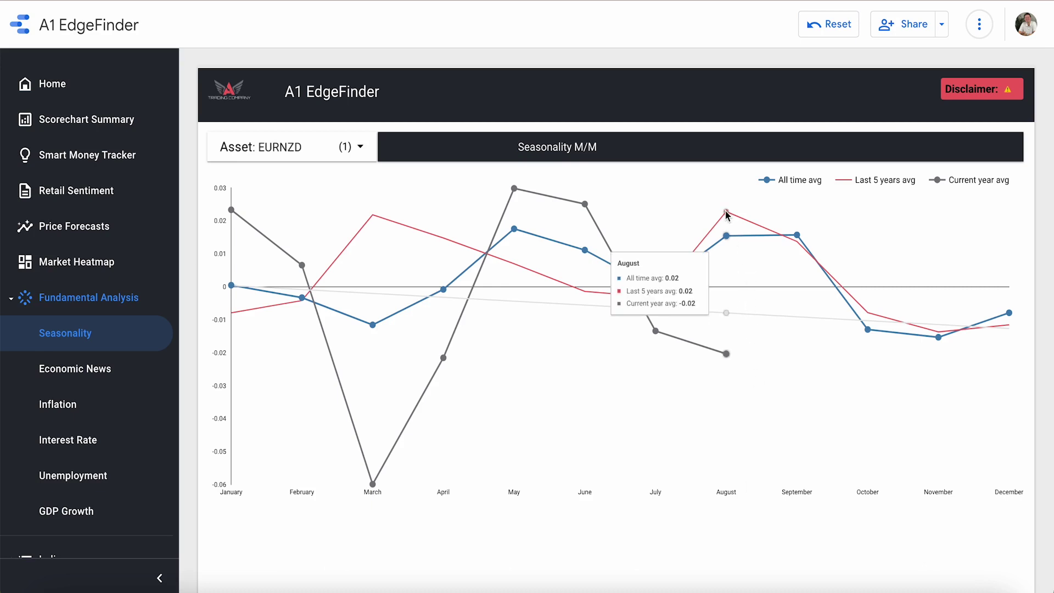
mouse_move(647, 292)
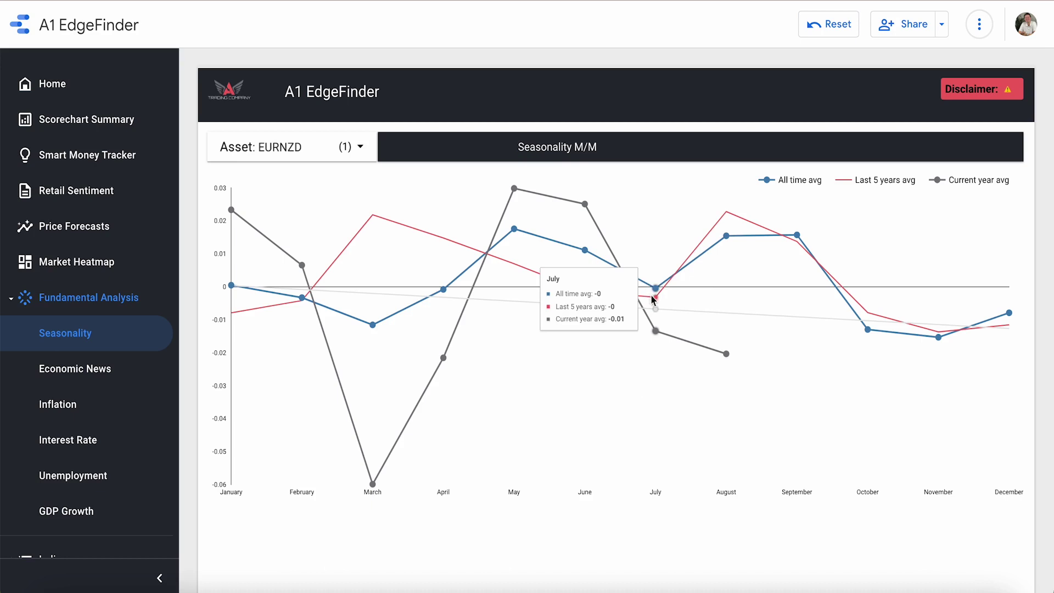
mouse_move(730, 224)
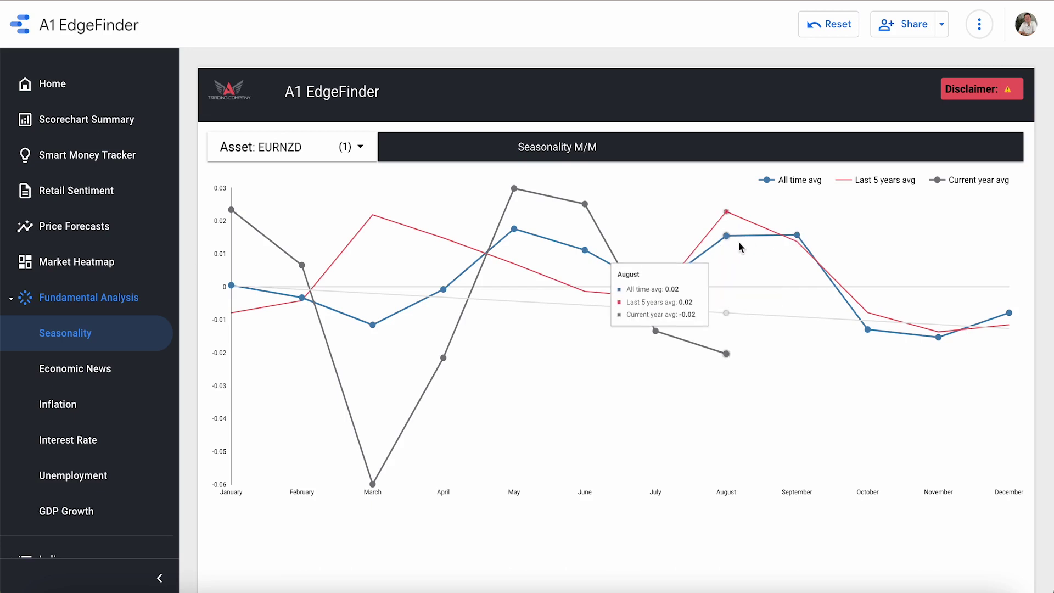
mouse_move(722, 254)
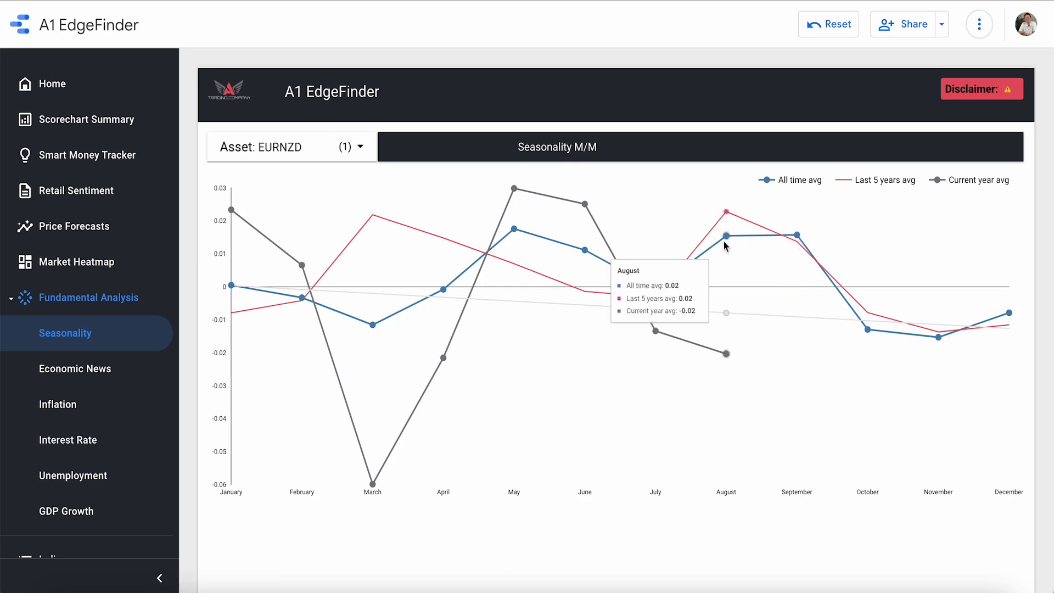
mouse_move(797, 237)
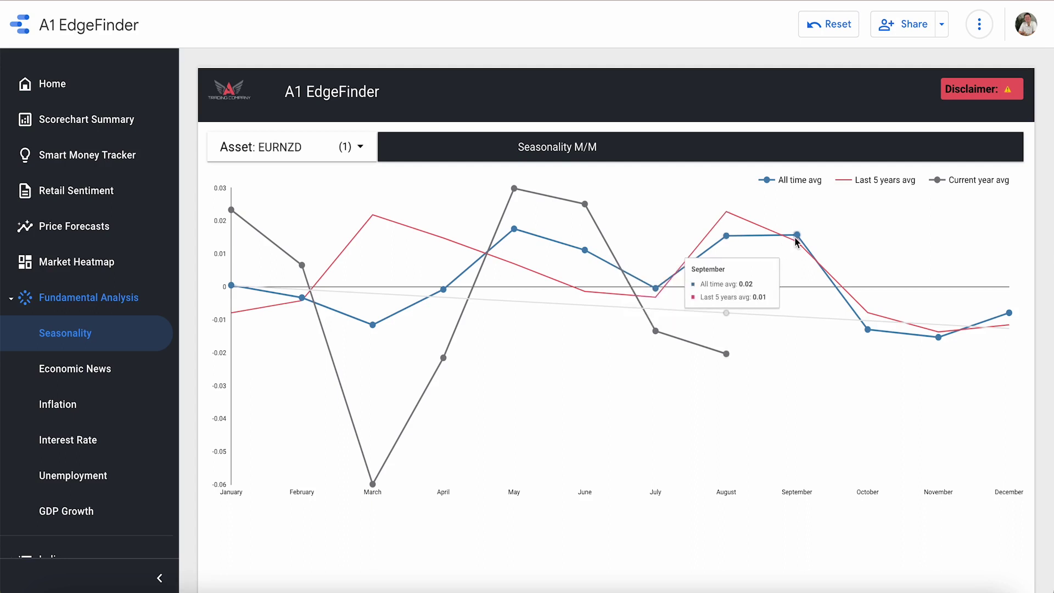
mouse_move(726, 351)
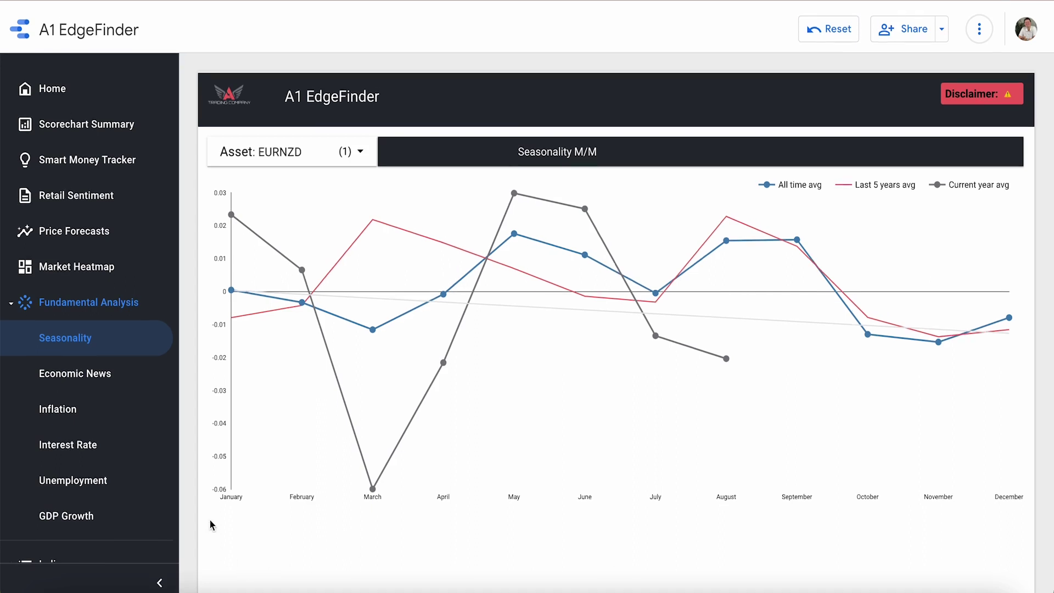
click(282, 147)
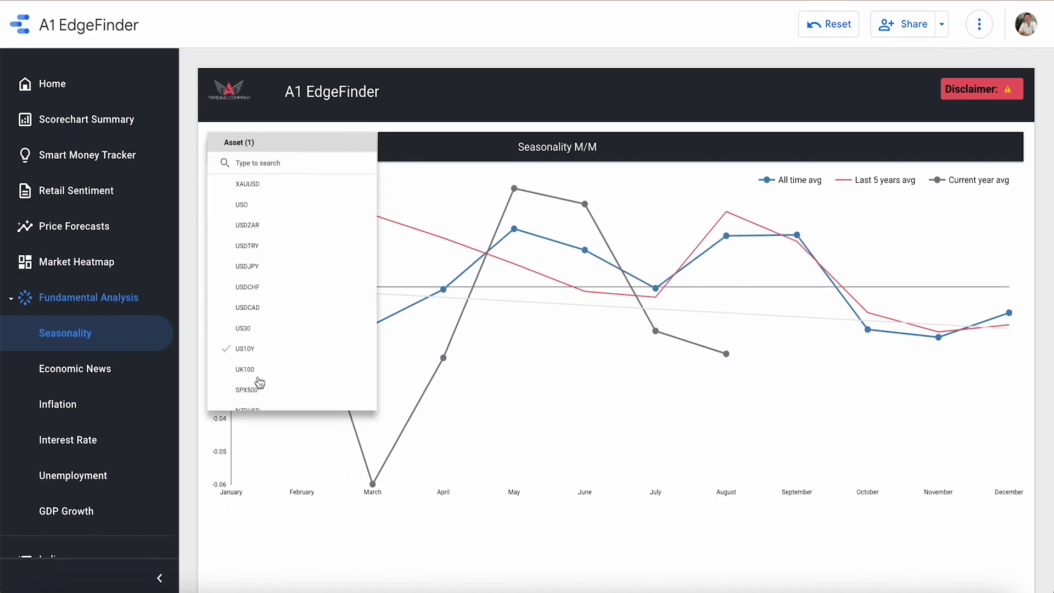
scroll(267, 359, down, 1)
click(278, 296)
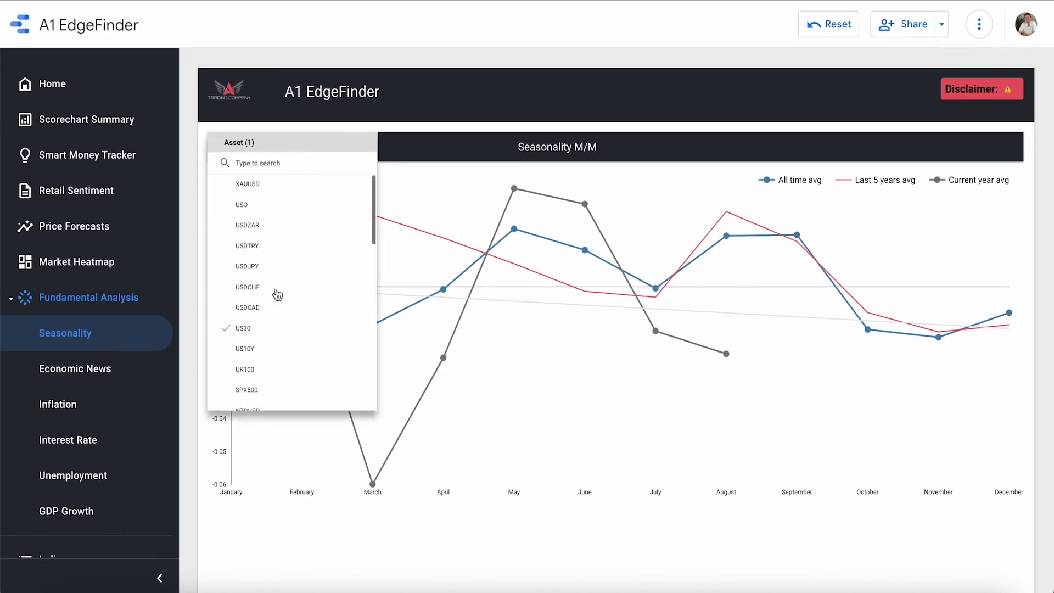
click(297, 108)
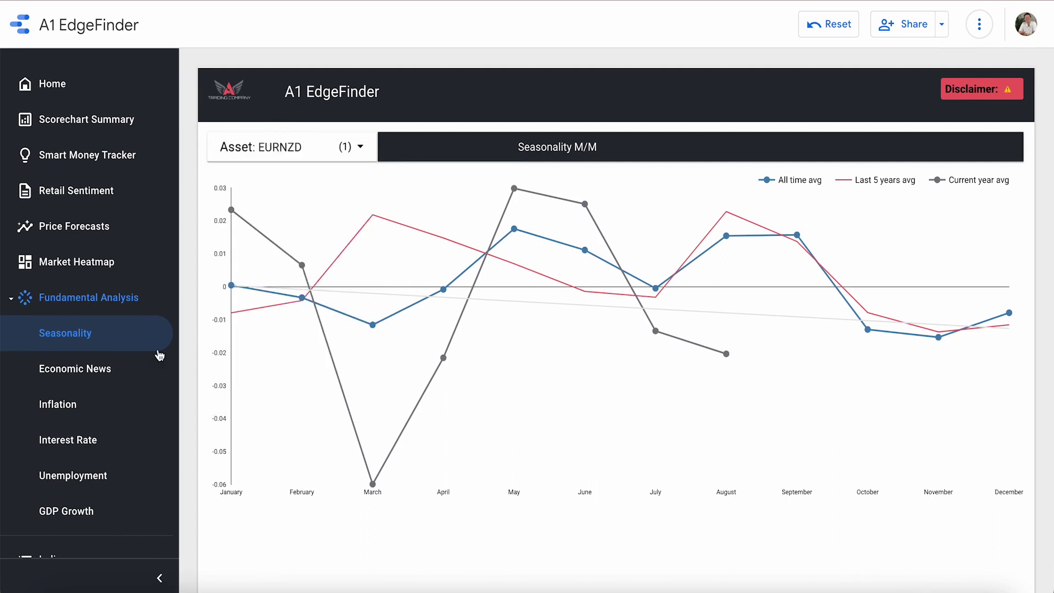
click(76, 130)
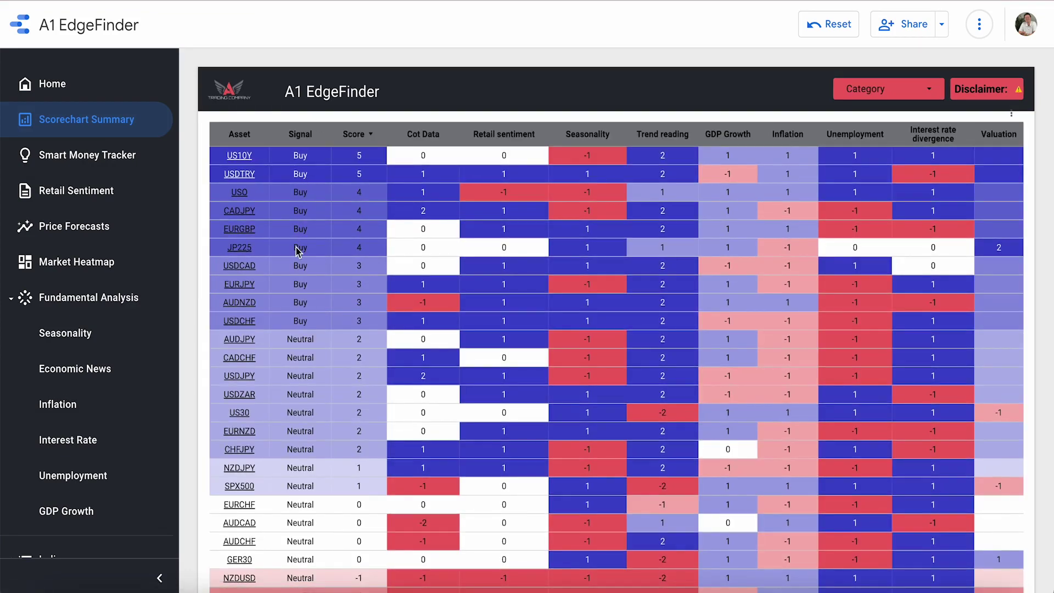
scroll(296, 251, down, 1)
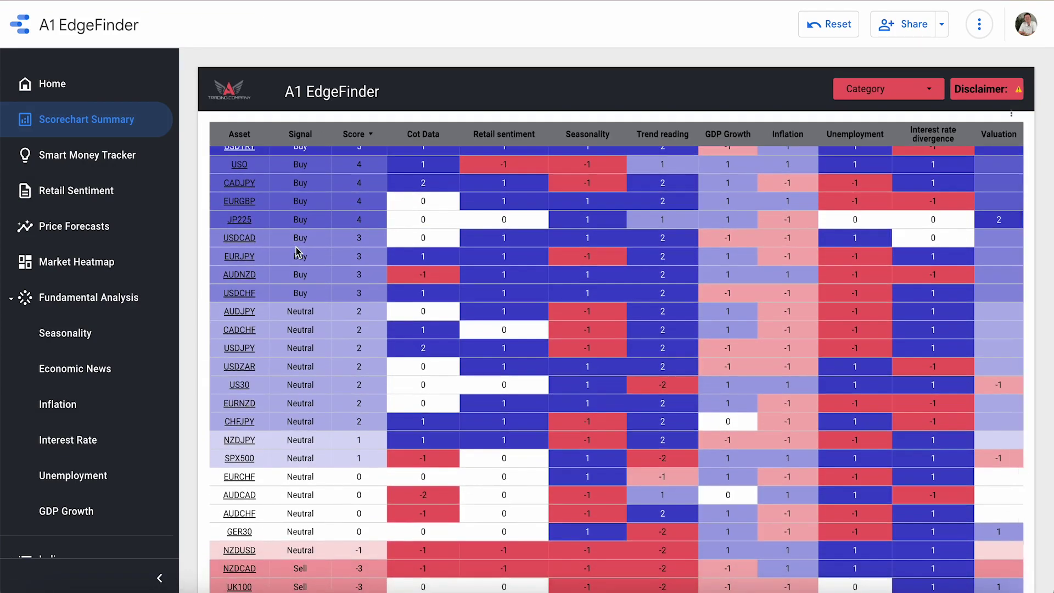
scroll(297, 252, down, 1)
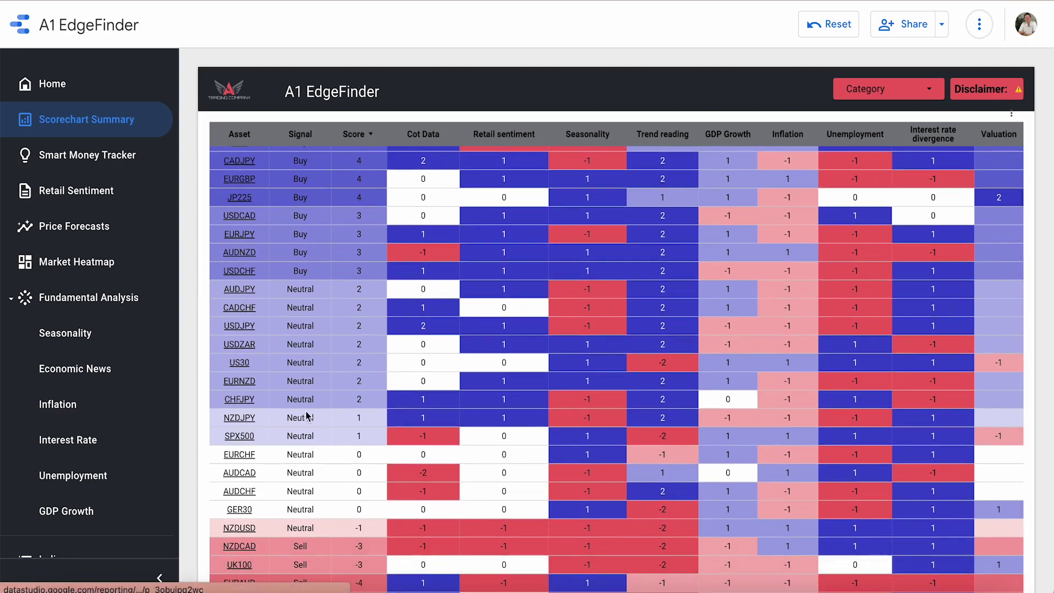
scroll(272, 263, down, 2)
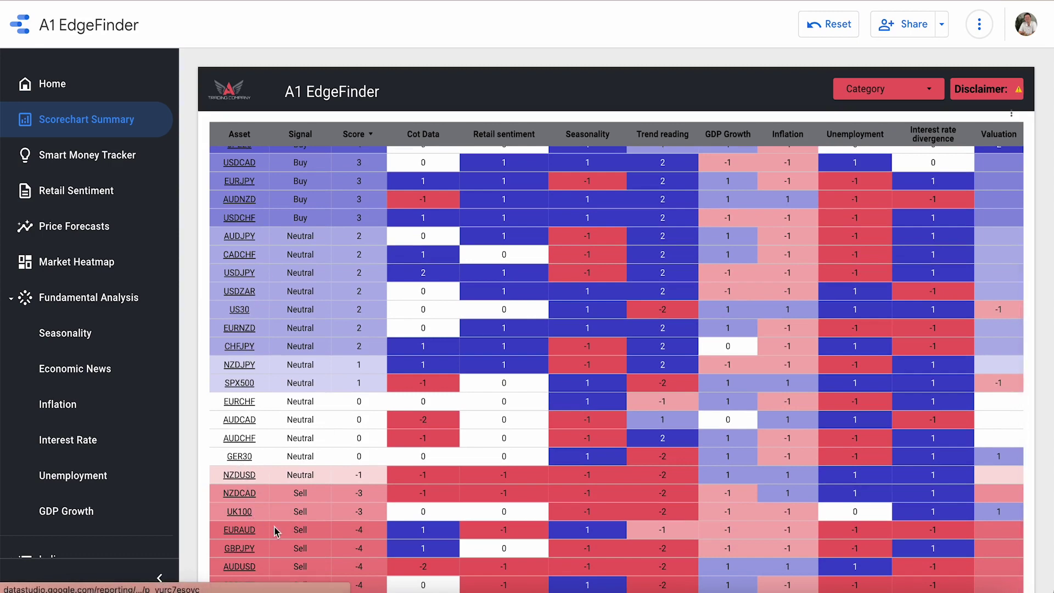
scroll(275, 531, down, 1)
scroll(244, 520, down, 3)
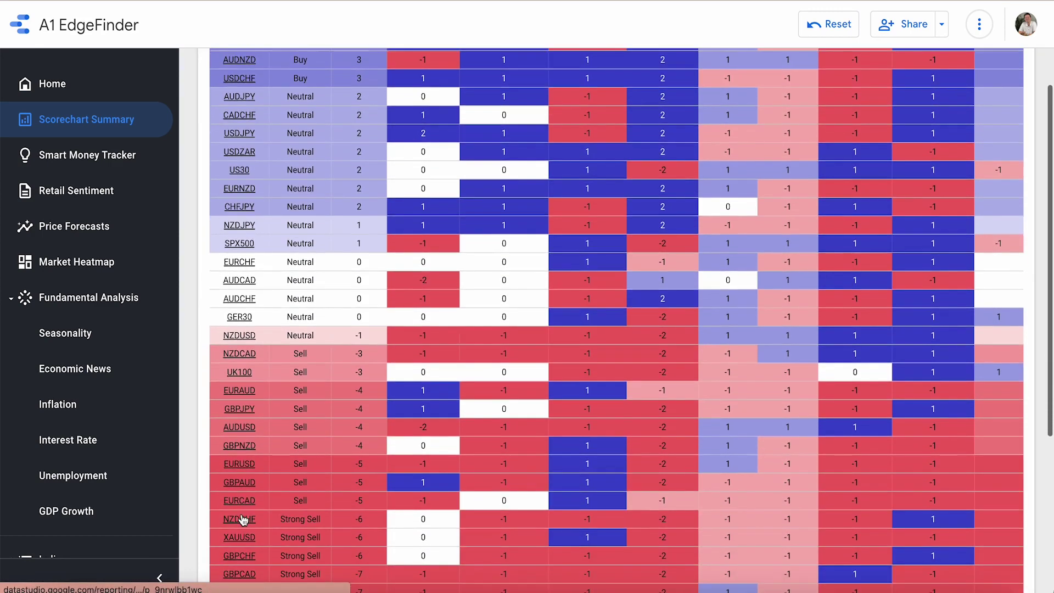
scroll(277, 485, down, 2)
scroll(278, 497, up, 5)
scroll(284, 494, down, 1)
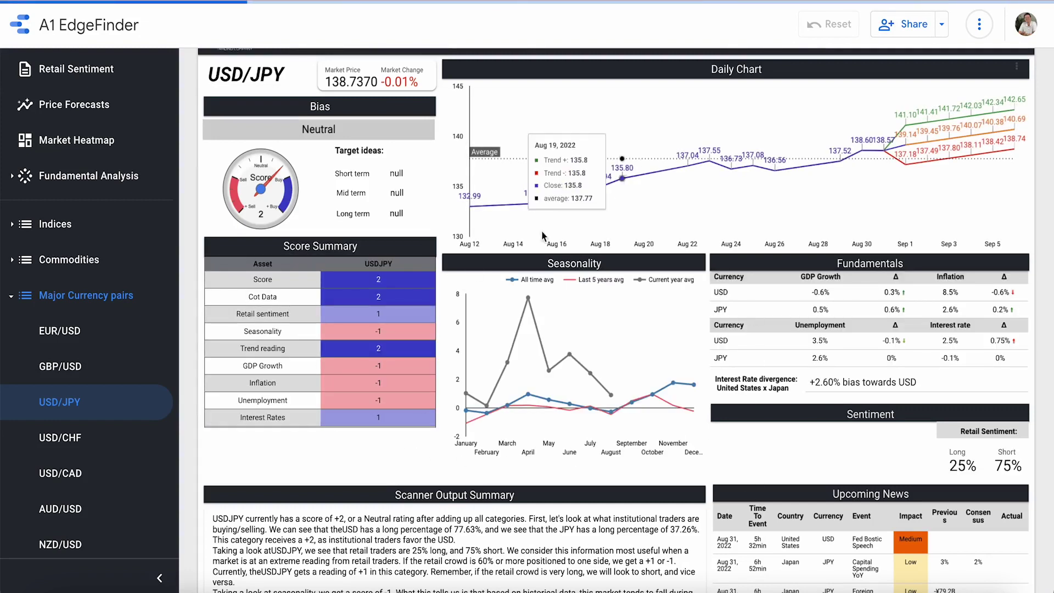
- Read the USD/JPY seasonality values: current-year average peaks at 7.73 in April, 2.61 in May
mouse_move(486, 405)
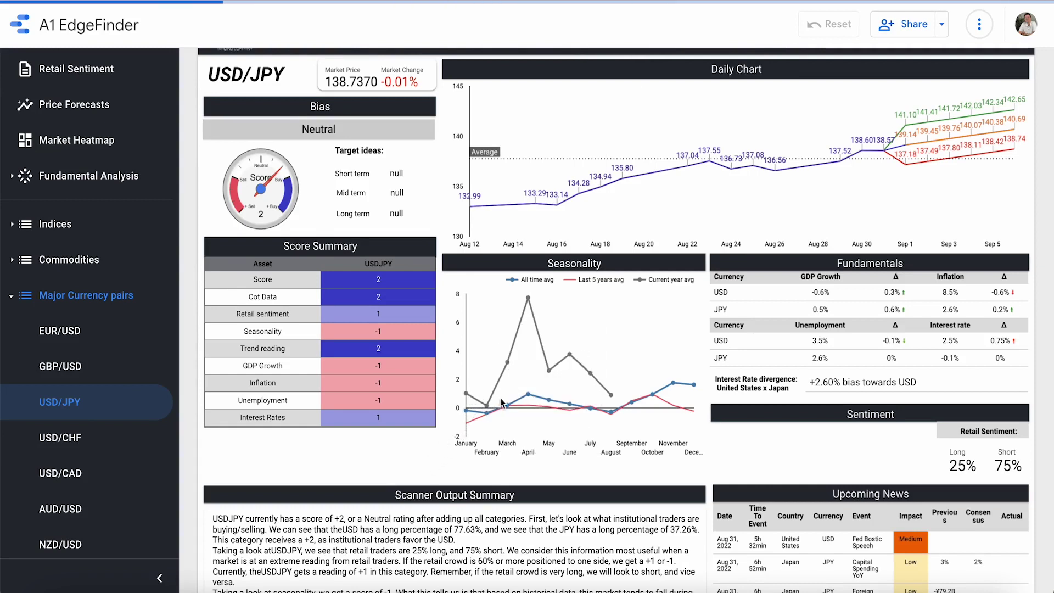
mouse_move(569, 398)
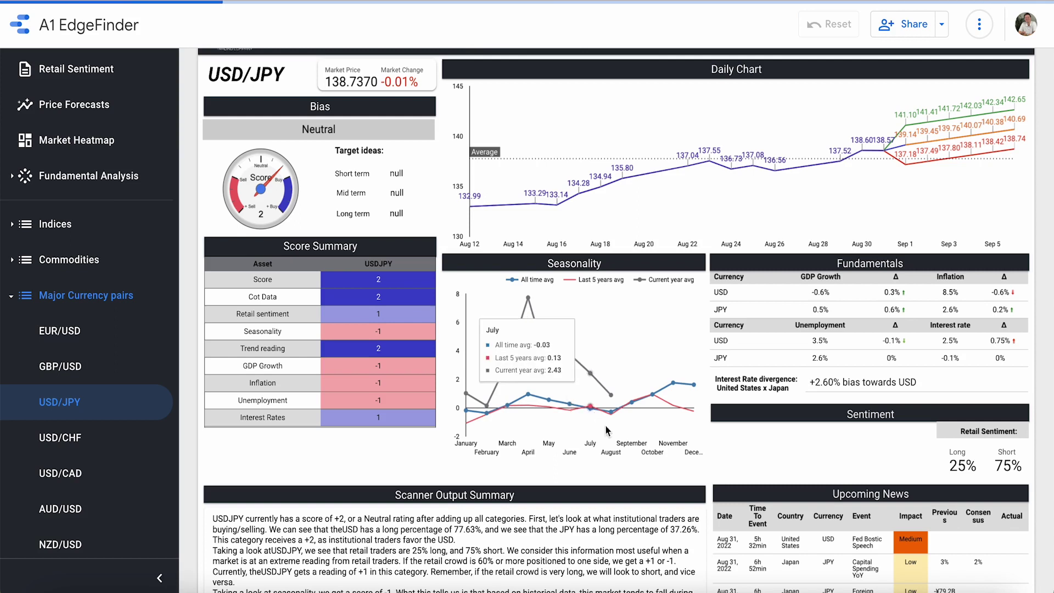
mouse_move(611, 408)
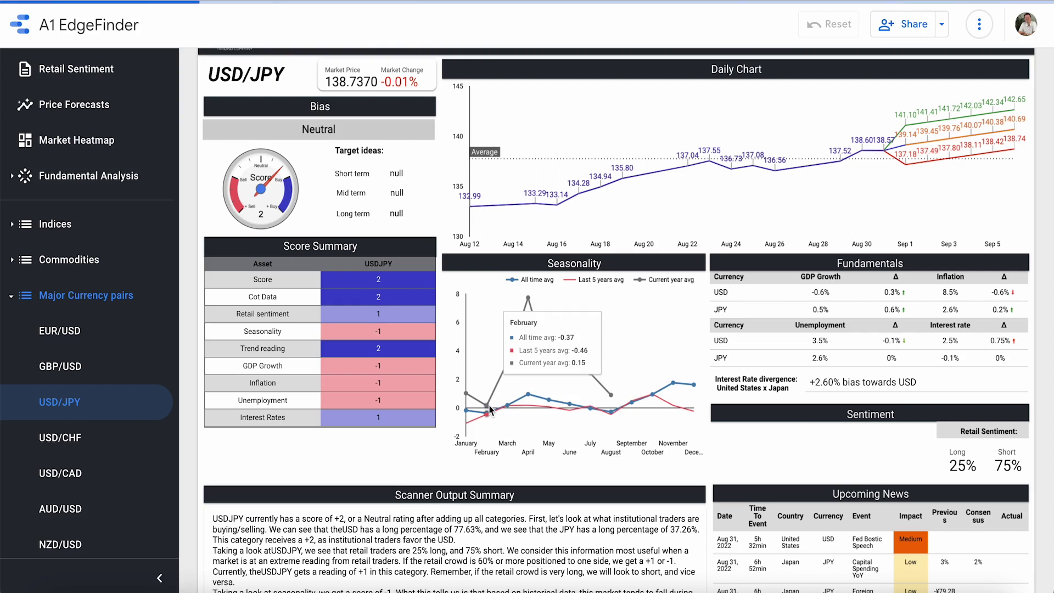
mouse_move(535, 308)
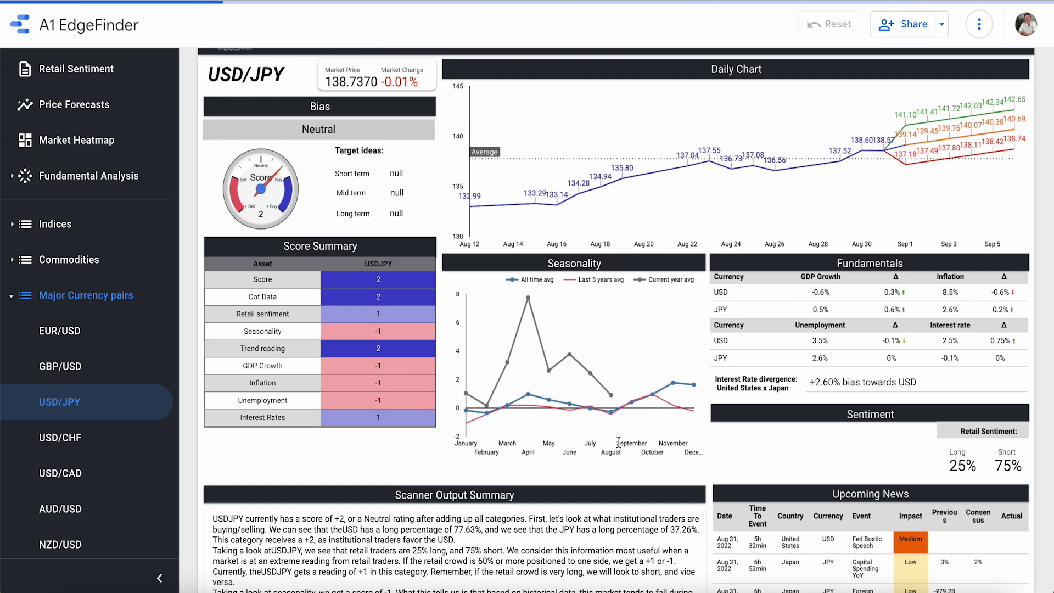
mouse_move(616, 432)
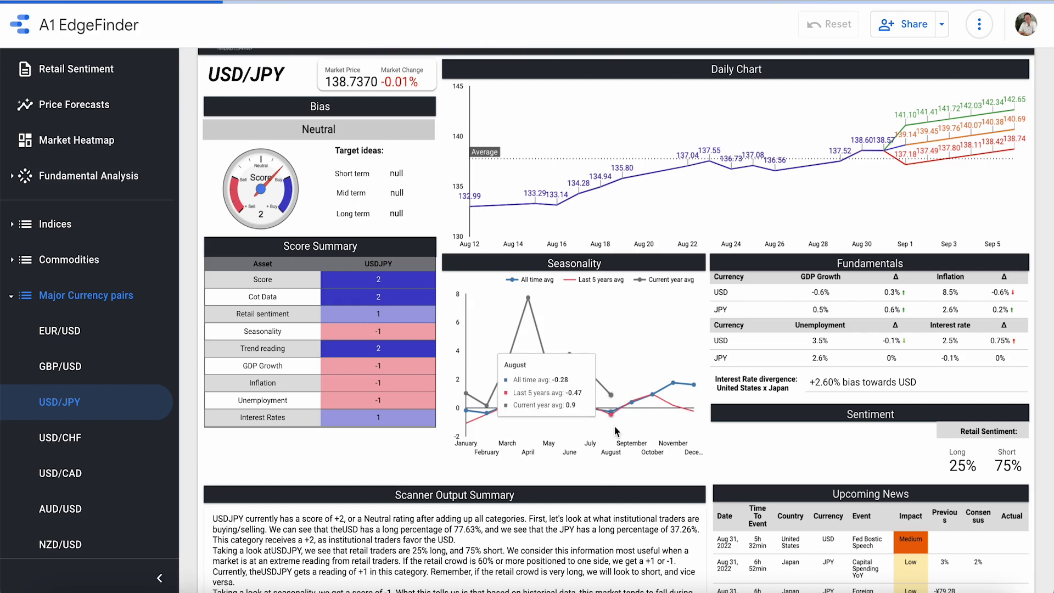
mouse_move(678, 385)
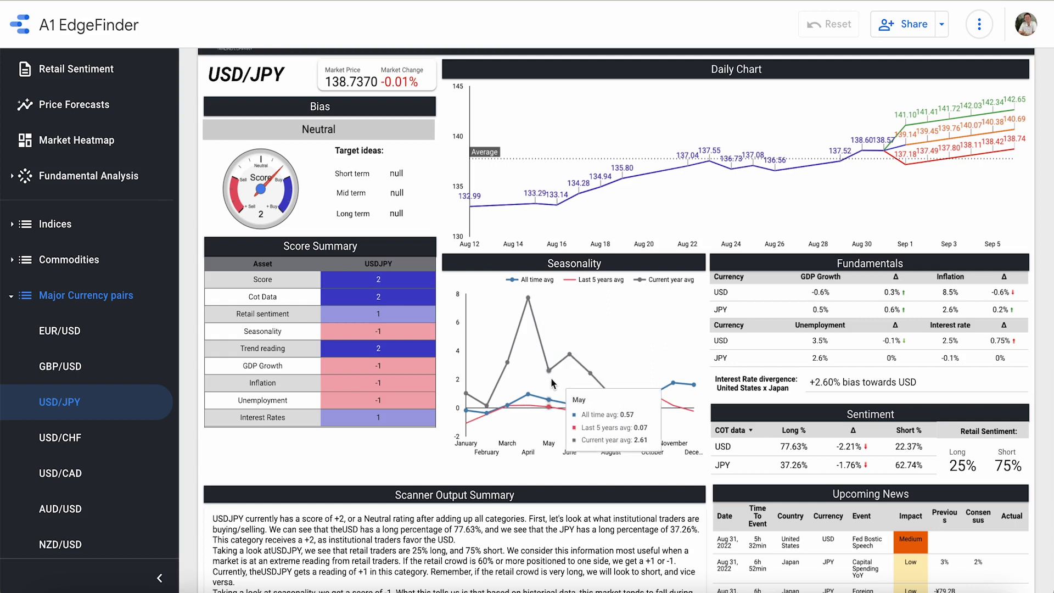
mouse_move(526, 394)
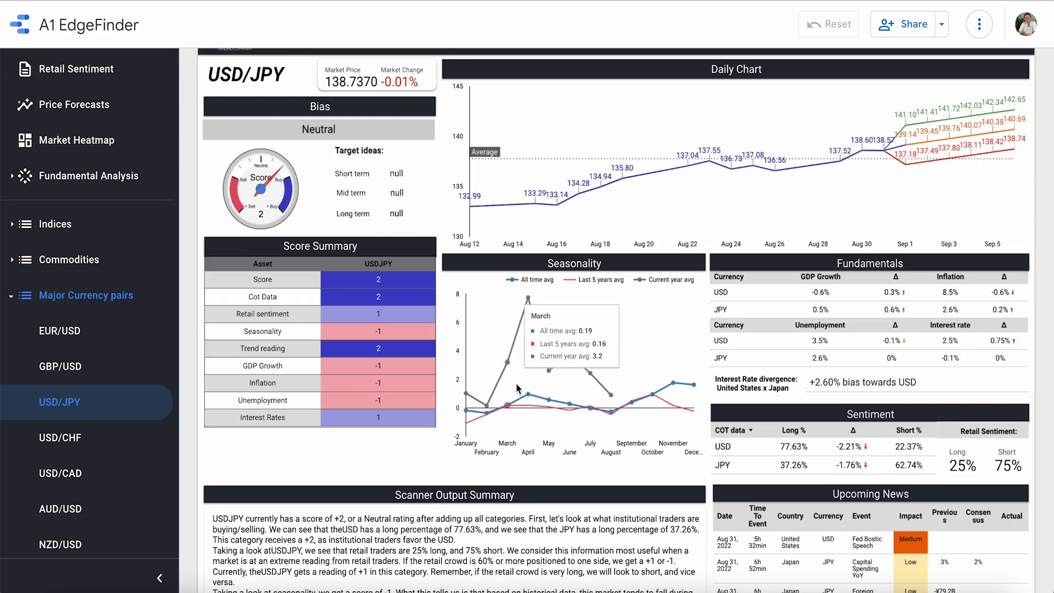
mouse_move(561, 405)
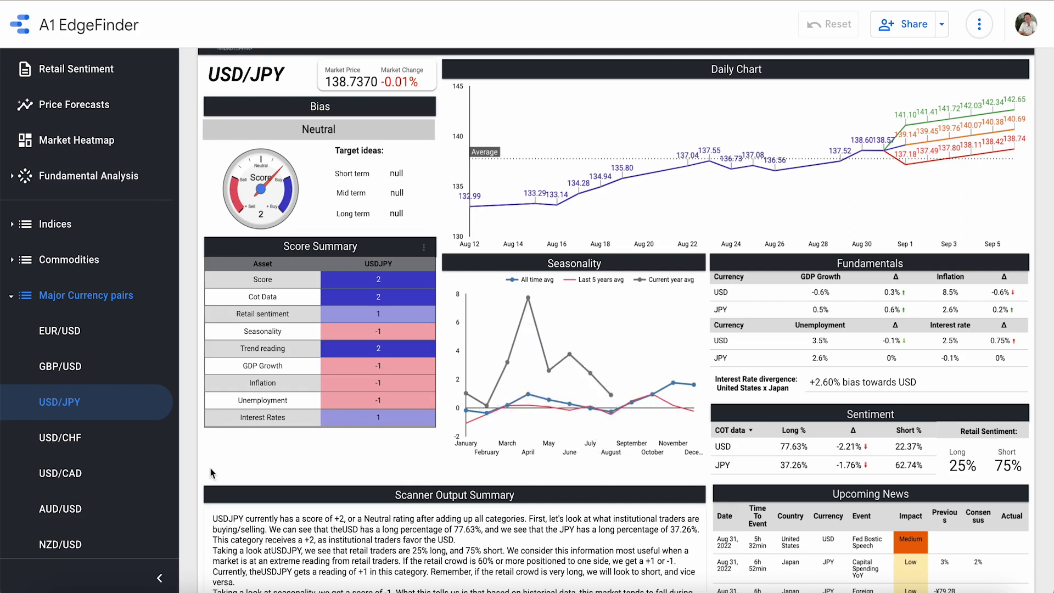
- Open the EUR/NZD dashboard from the Minor Currency pairs list
scroll(107, 460, down, 4)
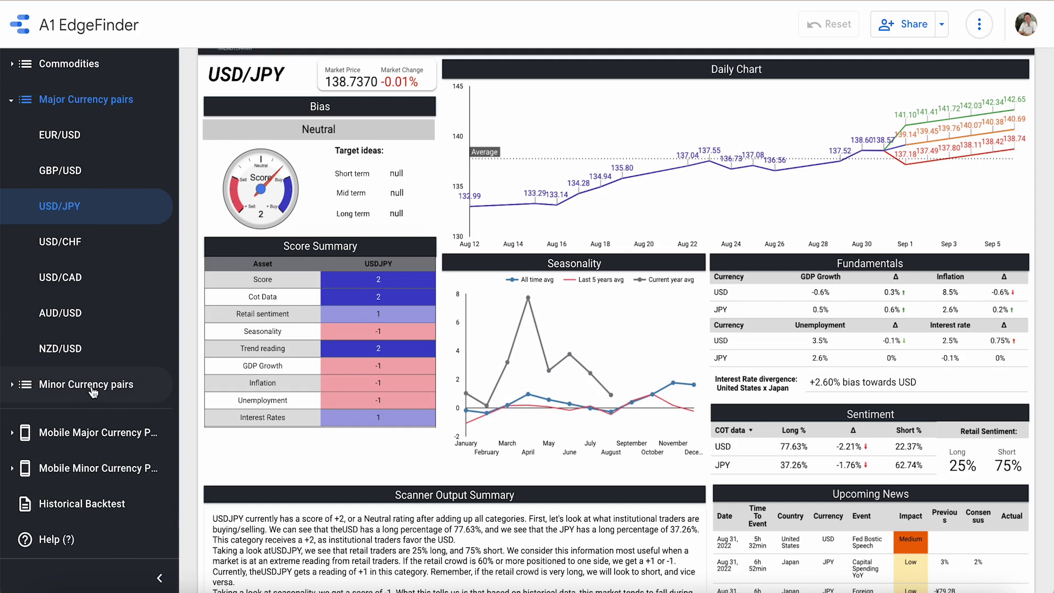
click(91, 385)
scroll(91, 442, down, 4)
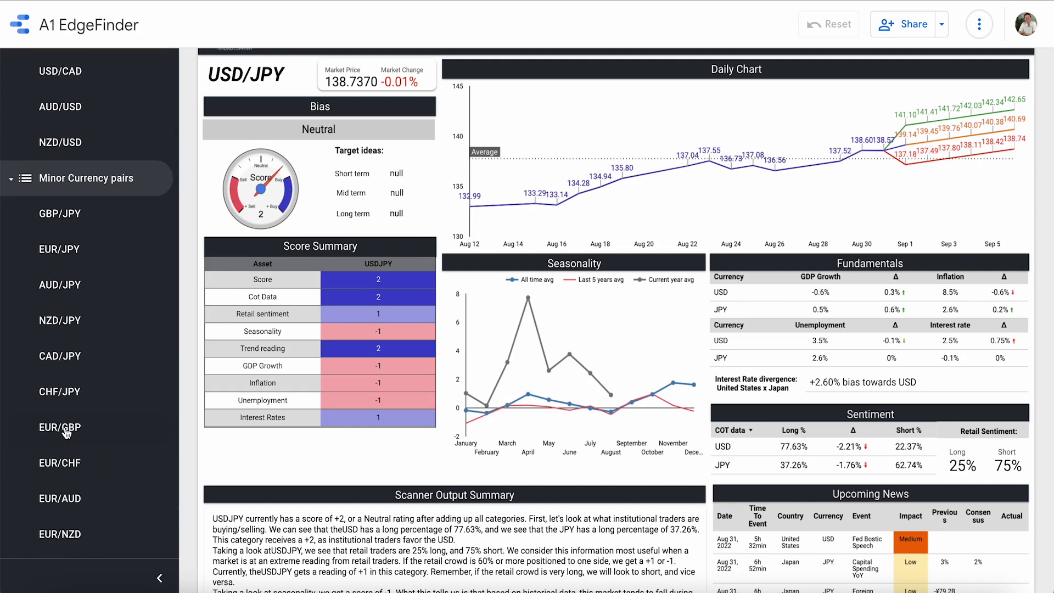
scroll(66, 434, down, 2)
click(55, 458)
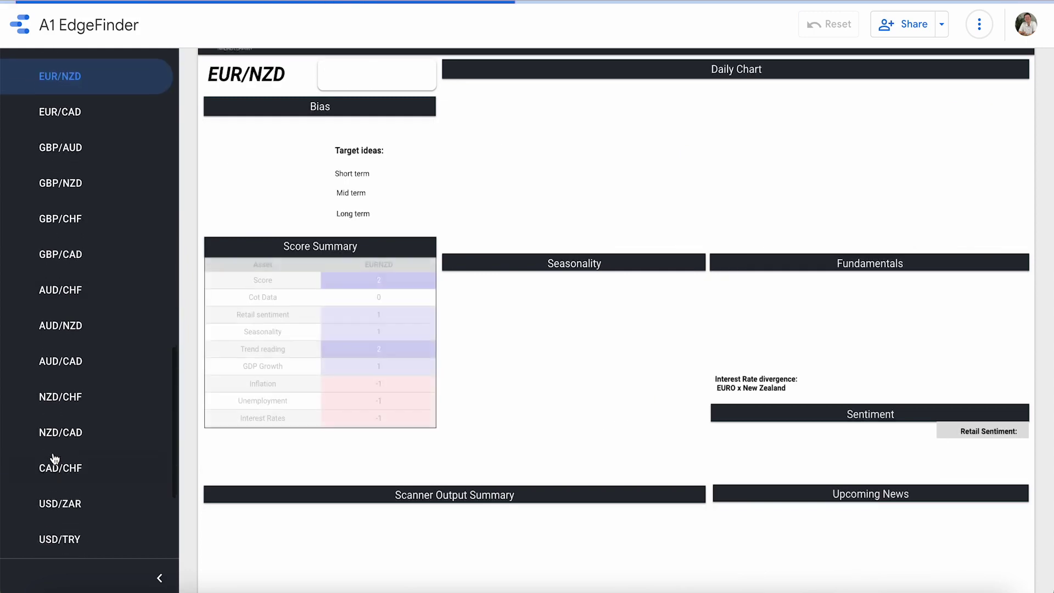
- Review the EUR/NZD Seasonality chart's monthly values on its dashboard
scroll(118, 286, up, 10)
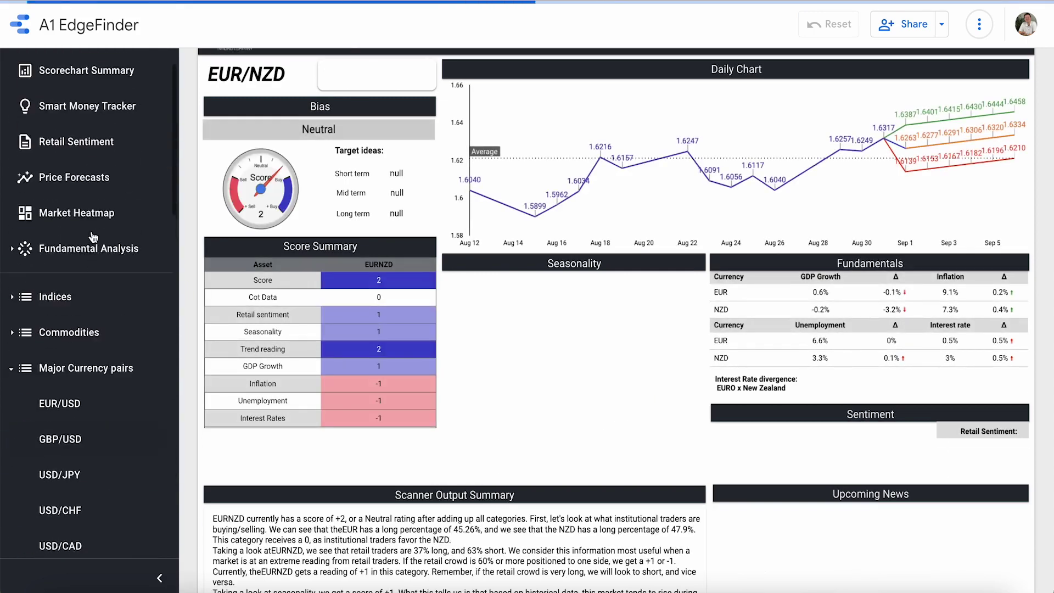
scroll(94, 237, up, 1)
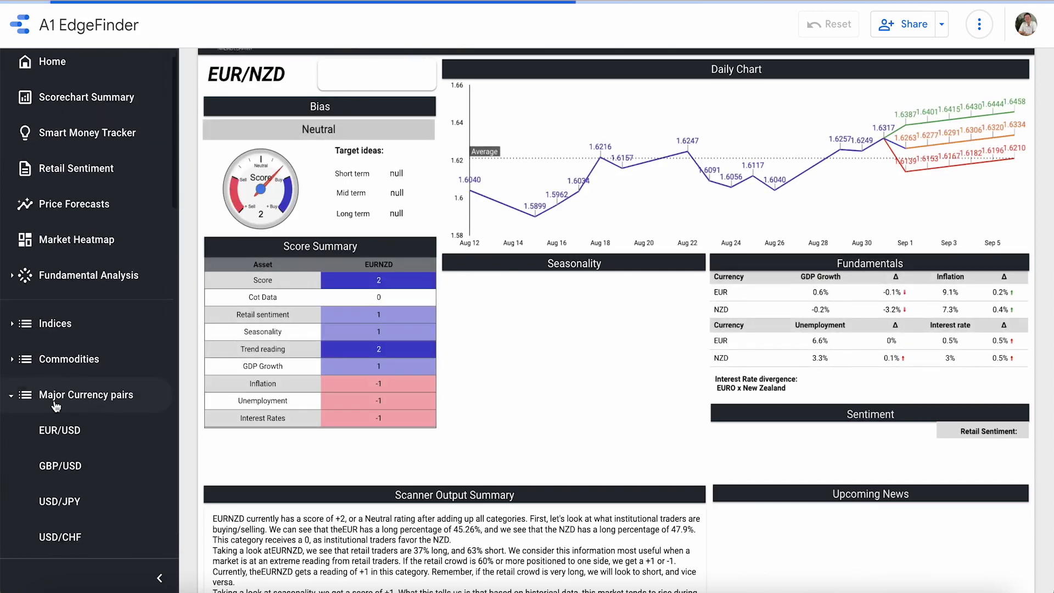
scroll(55, 407, down, 3)
scroll(60, 496, down, 4)
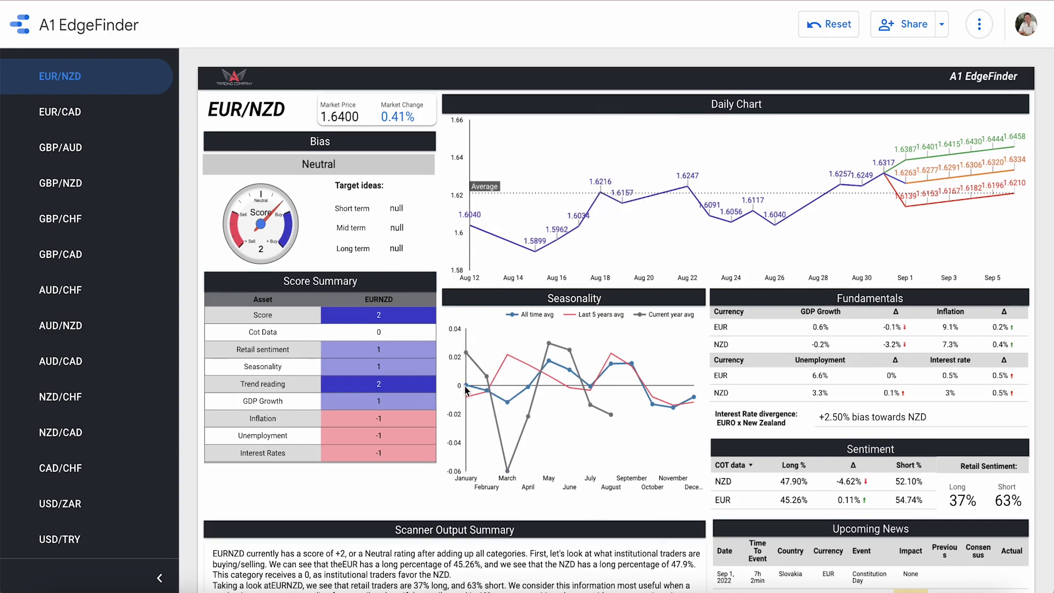
mouse_move(571, 496)
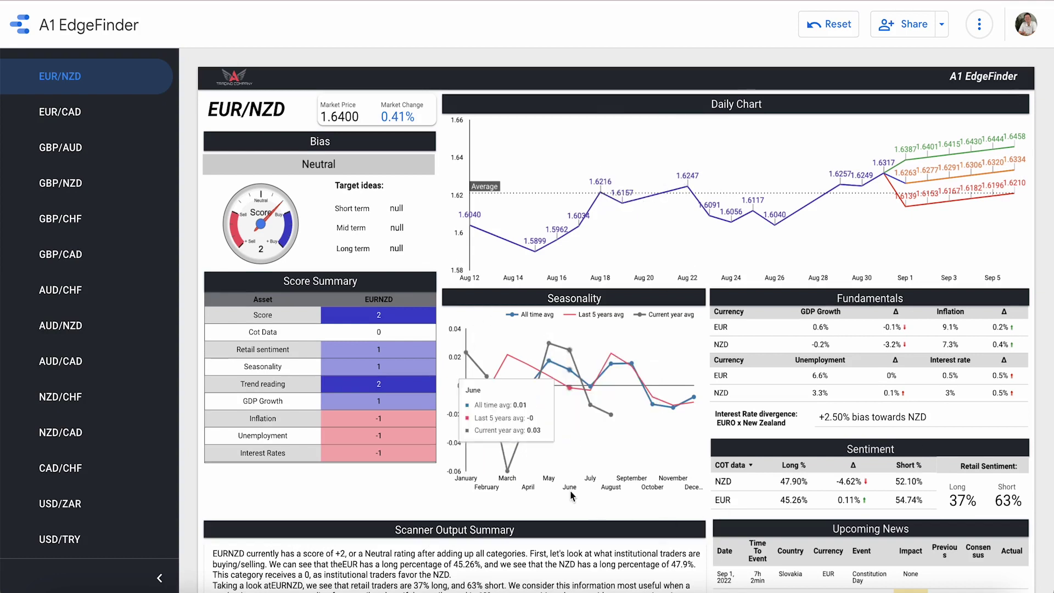
mouse_move(538, 358)
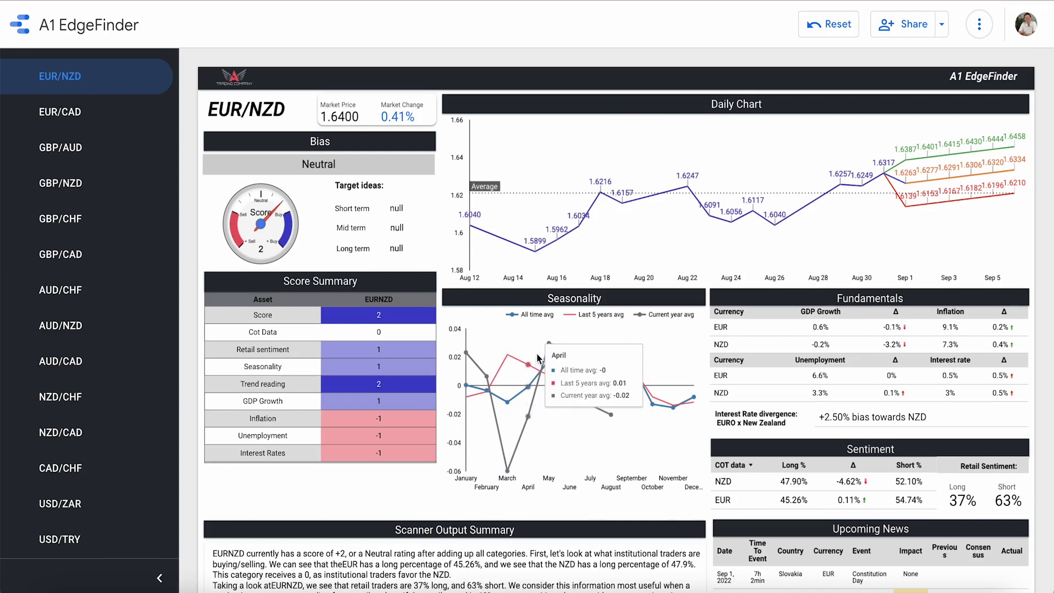
mouse_move(679, 411)
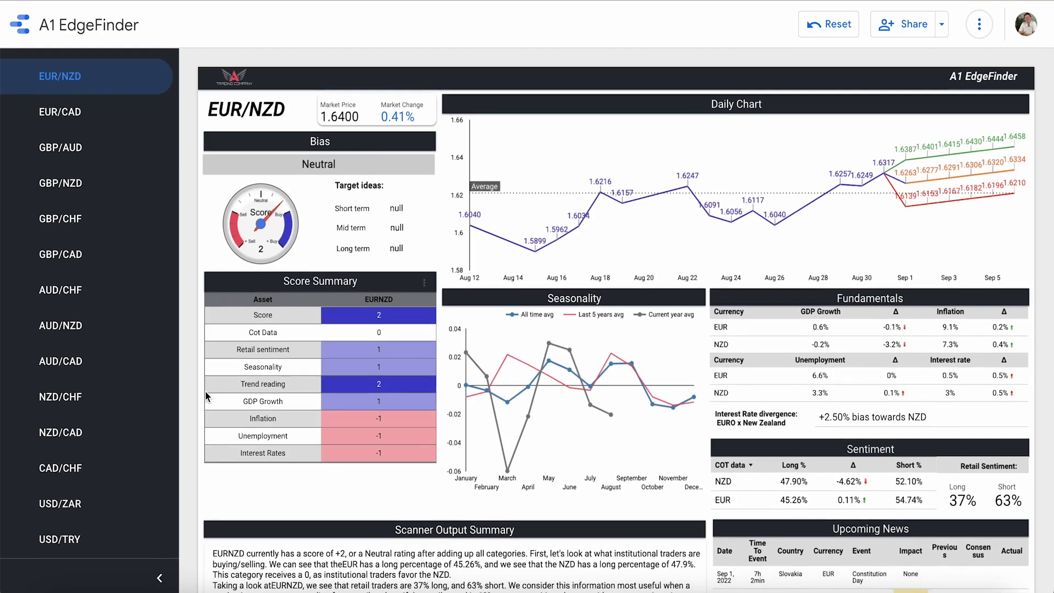
scroll(136, 180, up, 8)
scroll(136, 179, up, 9)
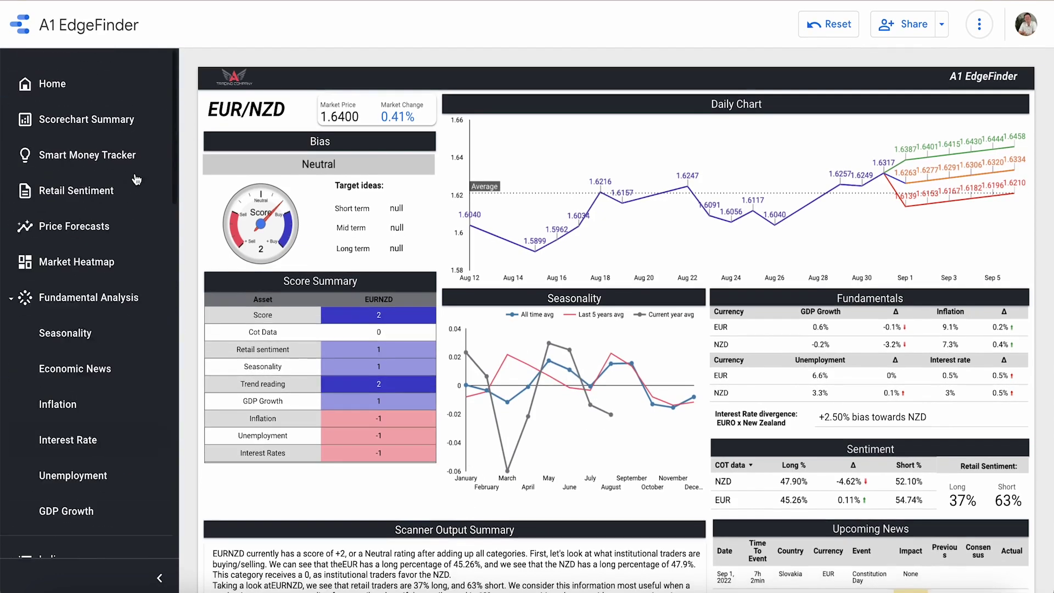
- Return to Home, with top buys led by US10Y and top sells led by GBPUSD
click(49, 85)
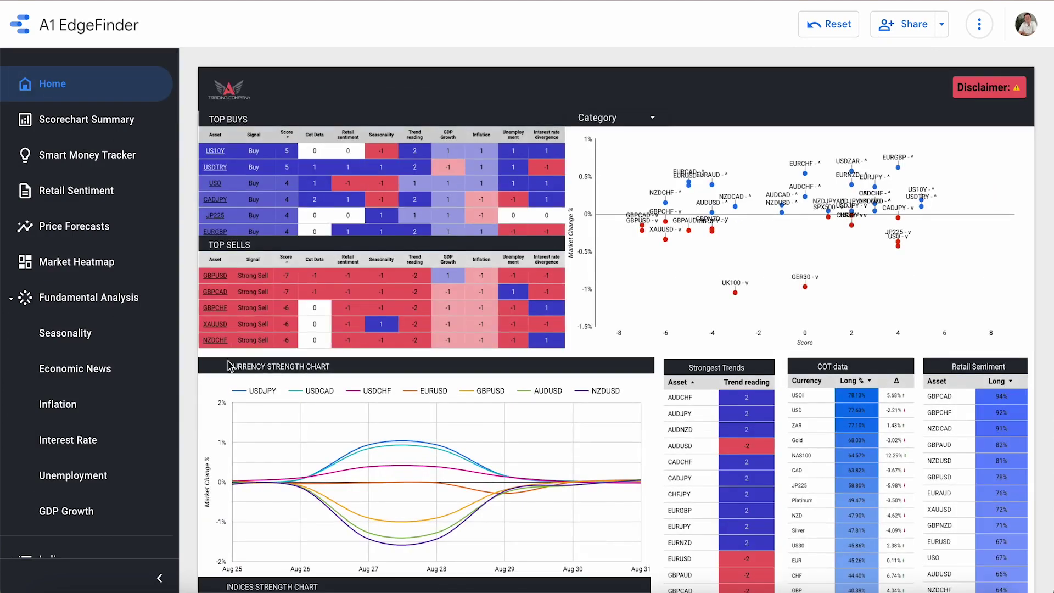